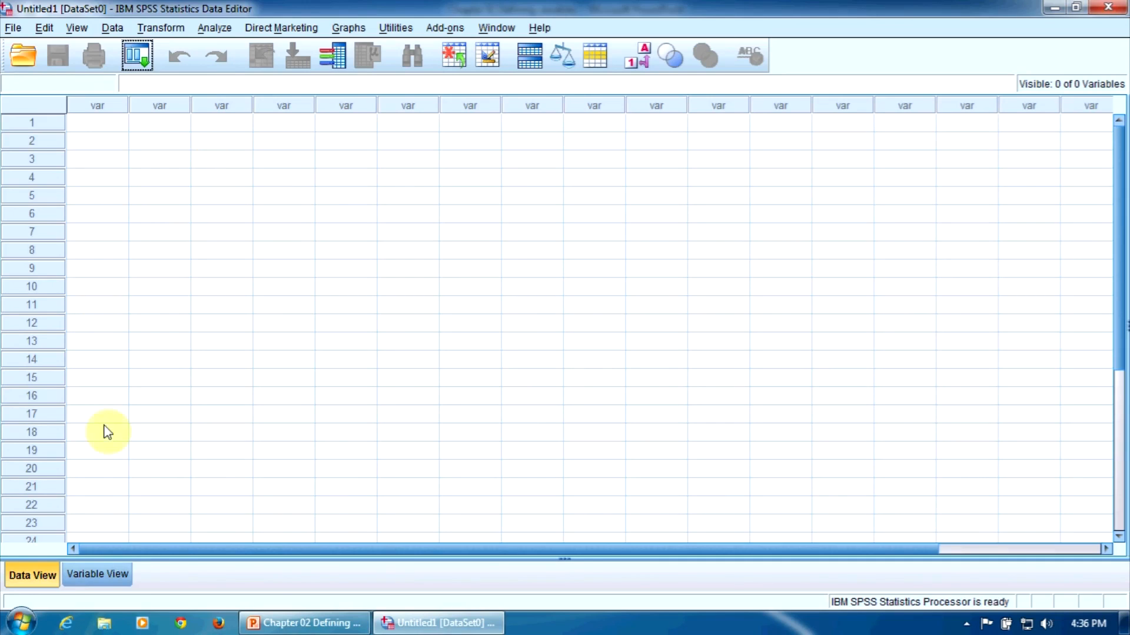
Create a variable named marital in the first row of Variable View.
{"action": "left_click", "coordinate": [97, 577]}
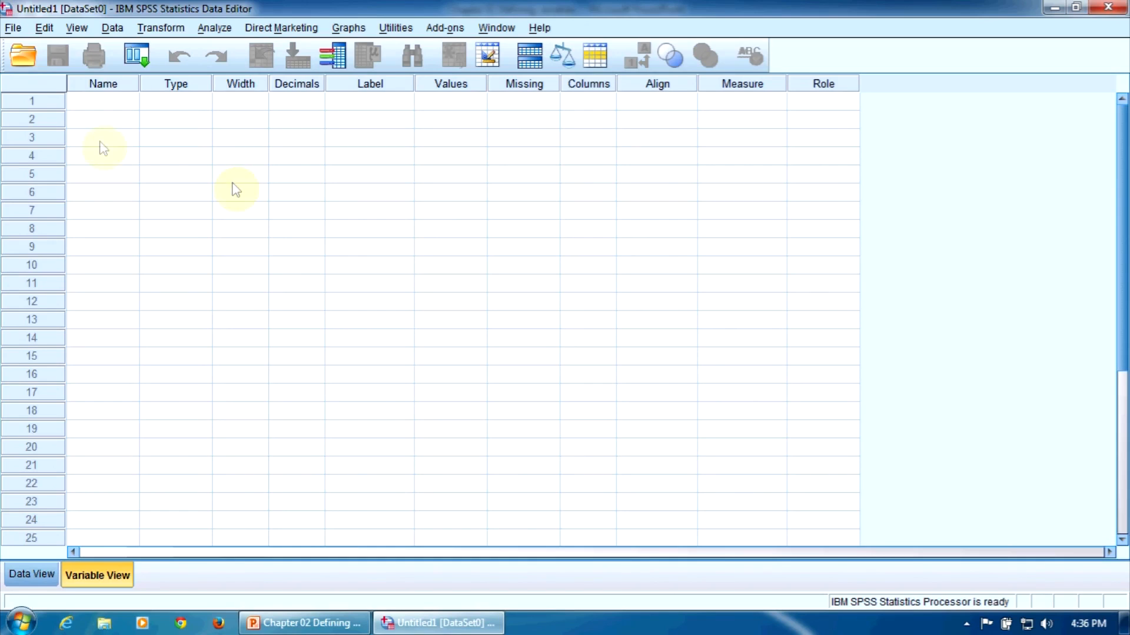
{"action": "left_click", "coordinate": [98, 109]}
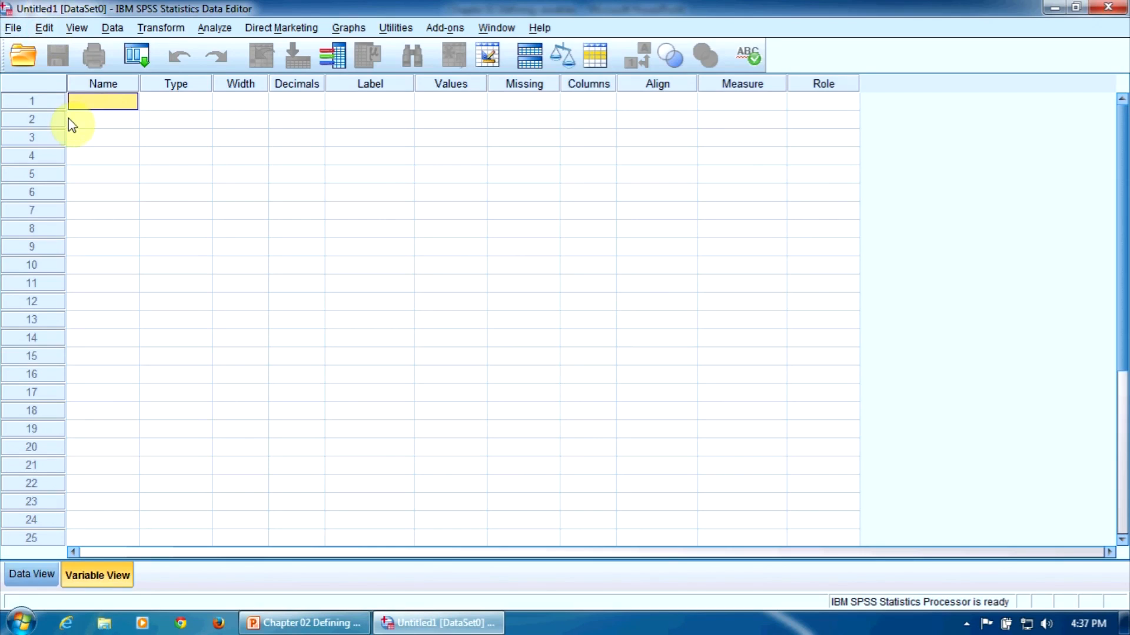
{"action": "type", "text": "marital"}
Try the String and Date types for the marital variable, and confirm Numeric as its type.
{"action": "left_click", "coordinate": [182, 102]}
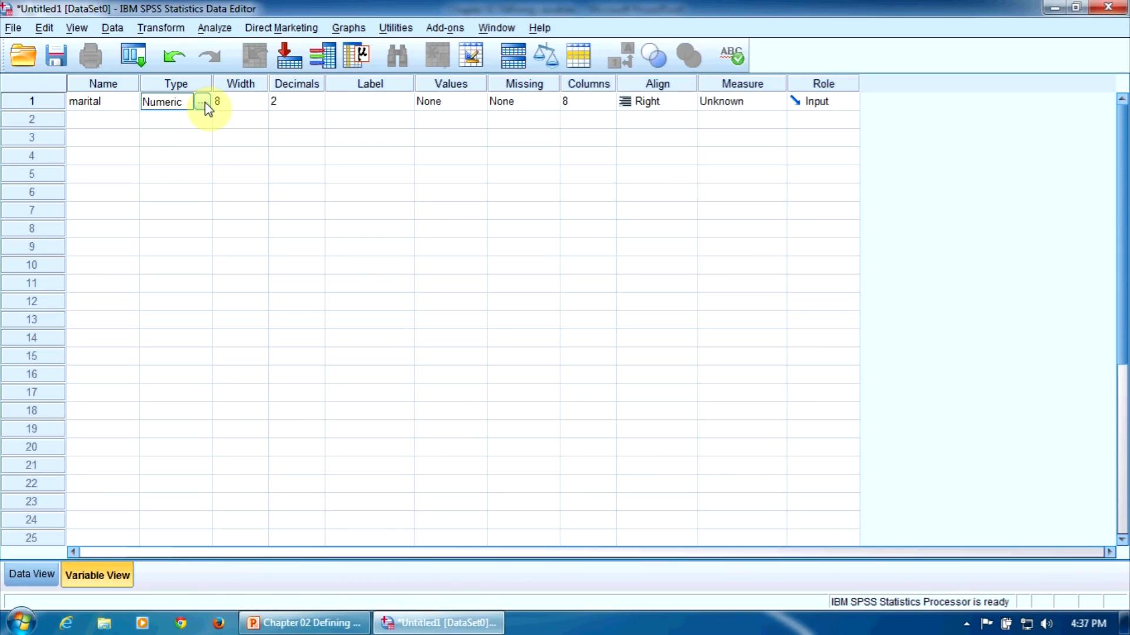
{"action": "left_click", "coordinate": [203, 102]}
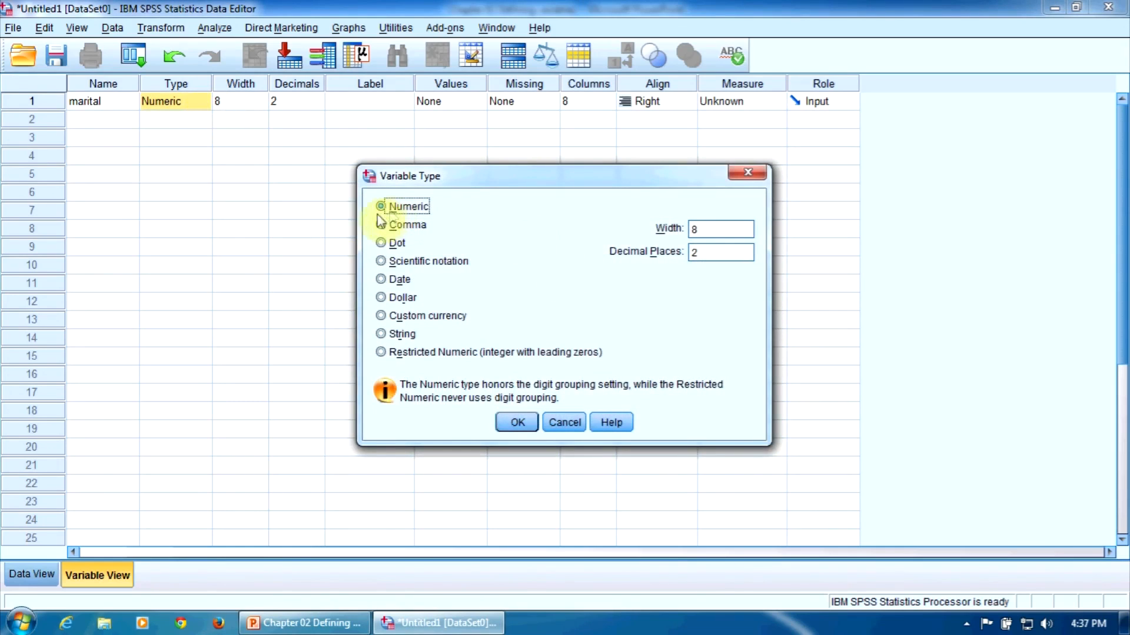
{"action": "left_click", "coordinate": [401, 334]}
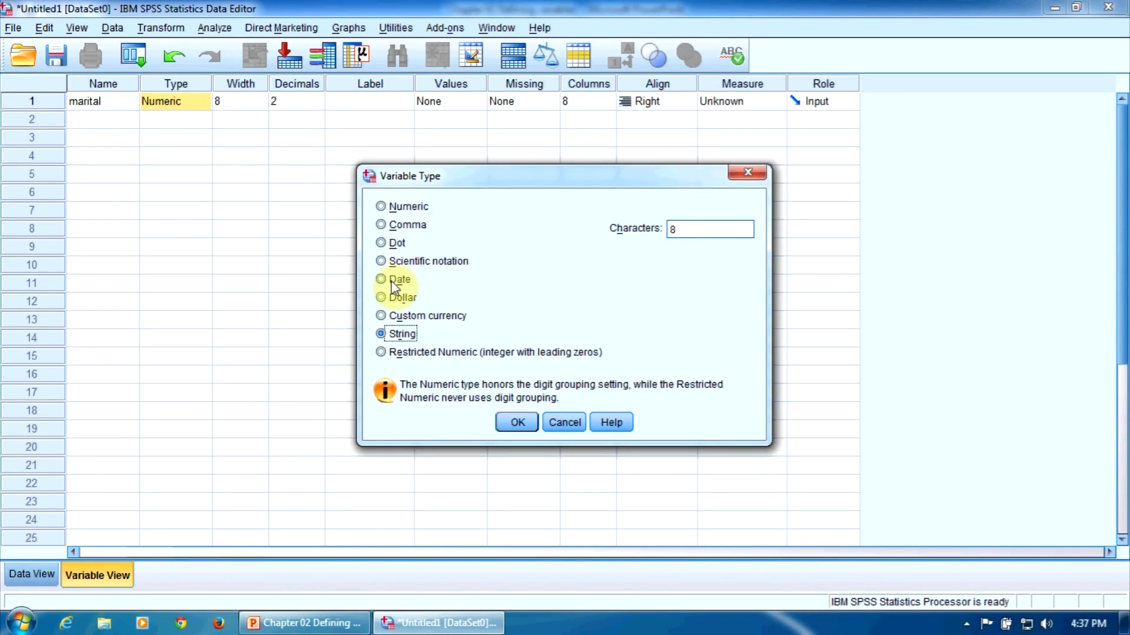
{"action": "left_click", "coordinate": [394, 280]}
{"action": "left_click", "coordinate": [382, 208]}
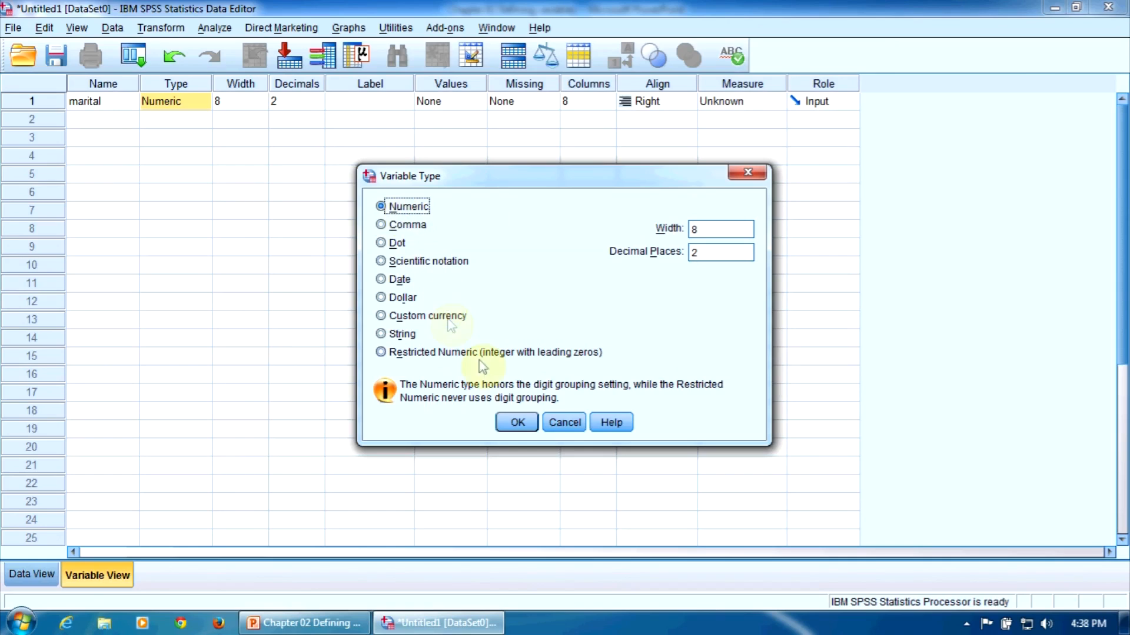
{"action": "left_click", "coordinate": [508, 430]}
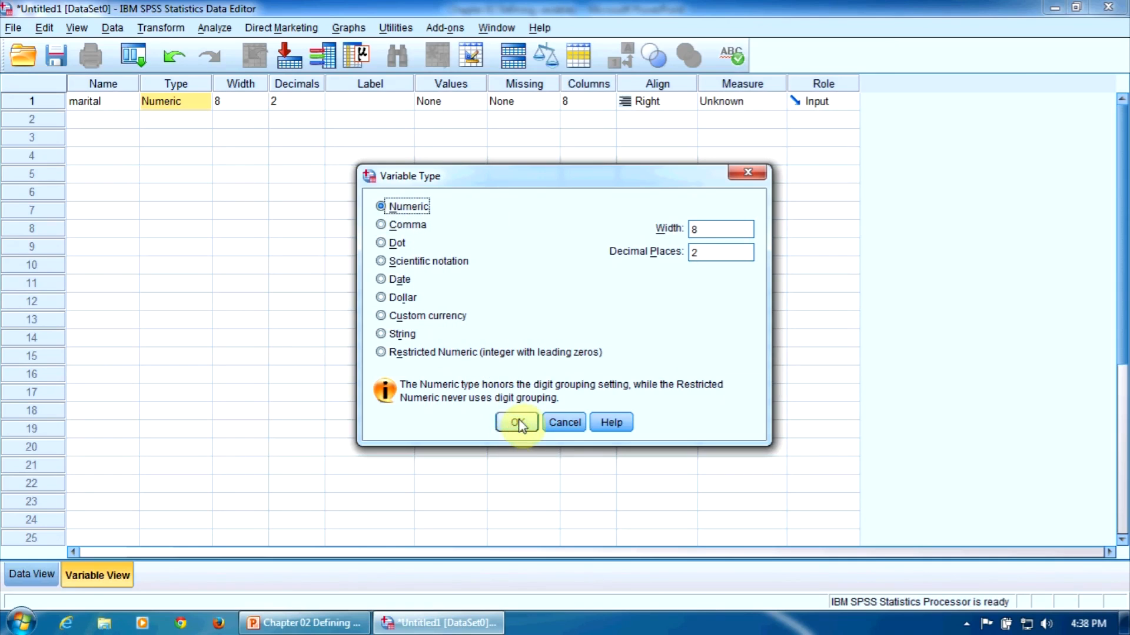
Set the number of decimals for the marital variable to 0.
{"action": "left_click", "coordinate": [253, 104]}
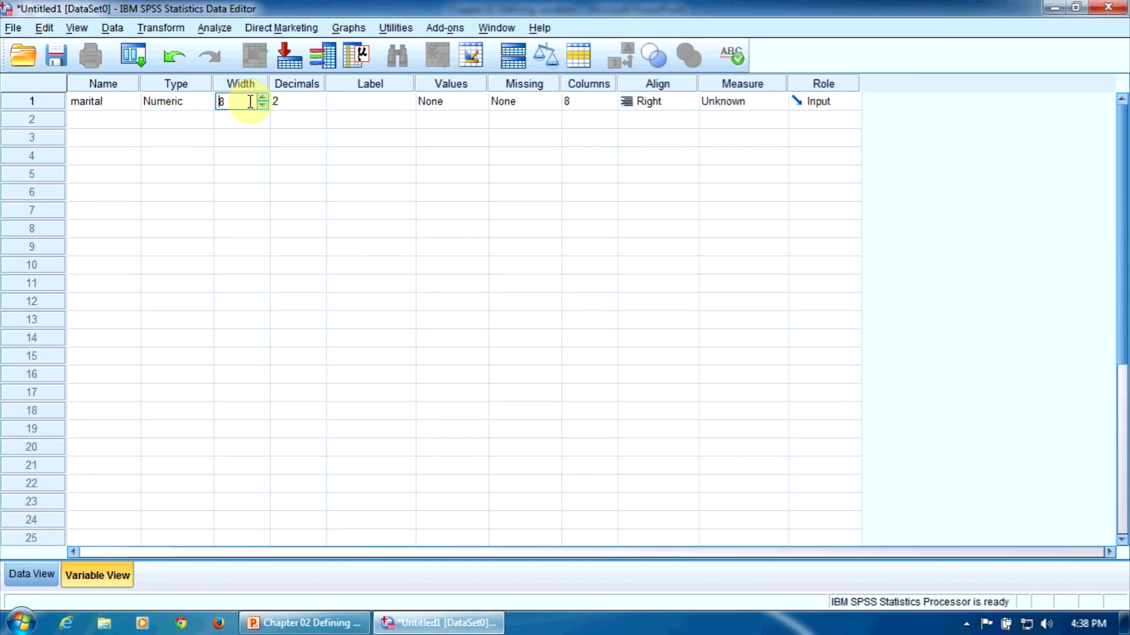
{"action": "left_click", "coordinate": [293, 103]}
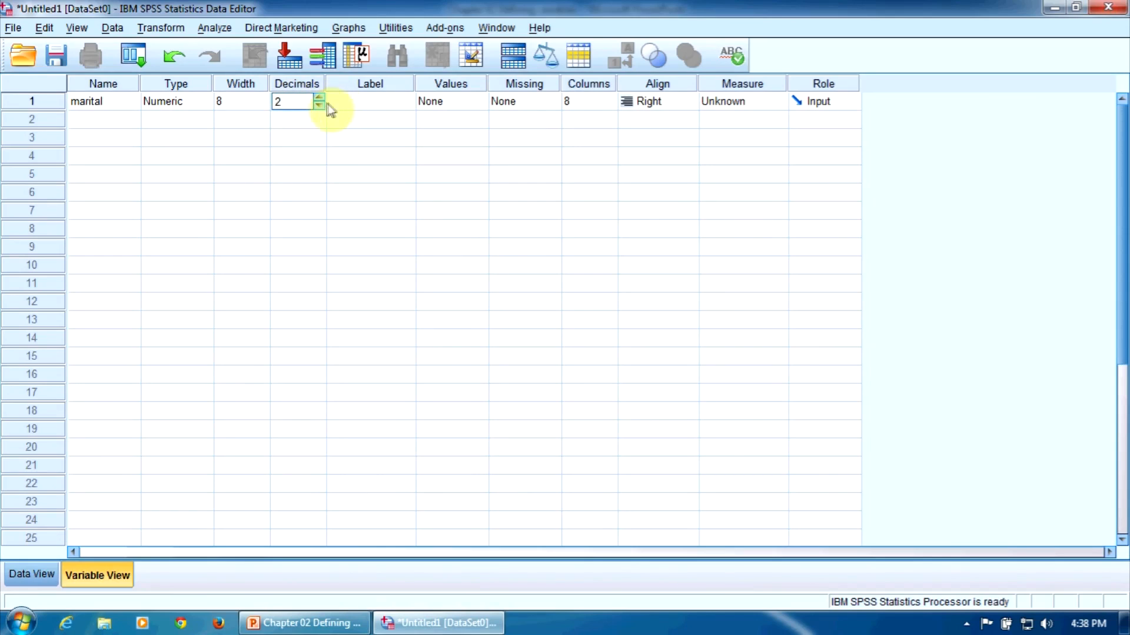
{"action": "left_click", "coordinate": [320, 106]}
{"action": "left_click", "coordinate": [319, 107]}
Give the marital variable the label "Marital status".
{"action": "left_click", "coordinate": [357, 105]}
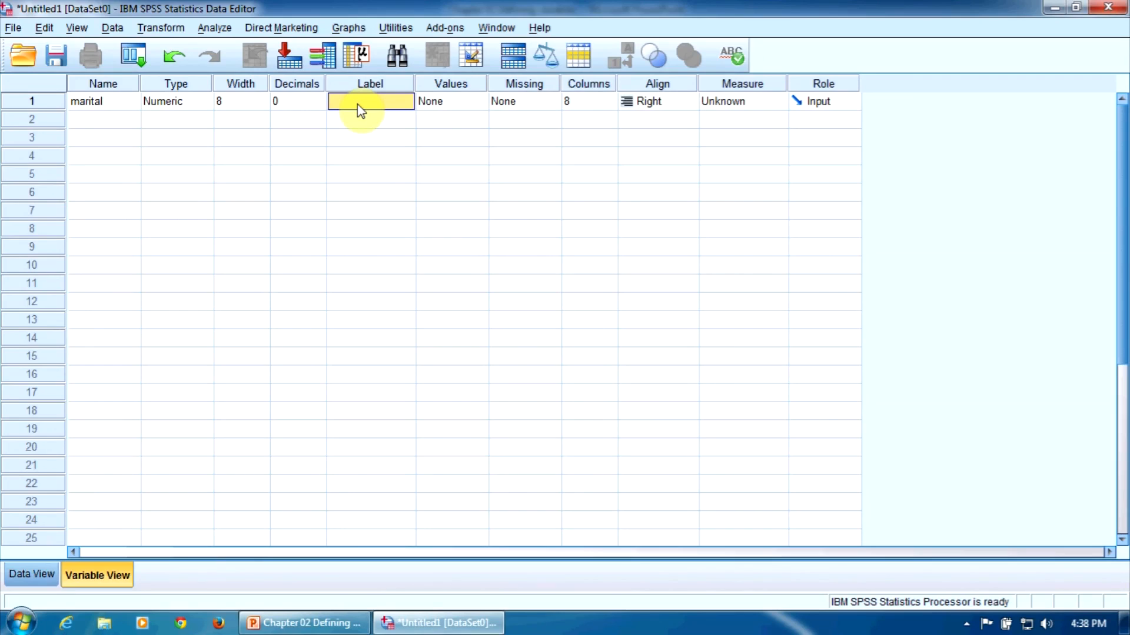
{"action": "type", "text": "M"}
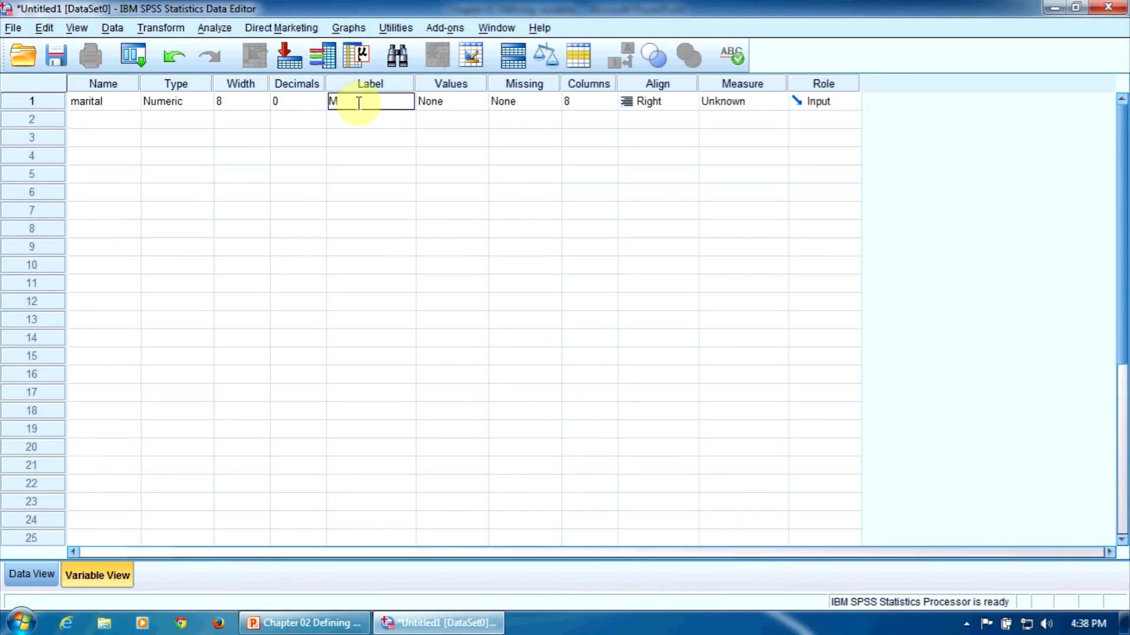
{"action": "type", "text": "arital"}
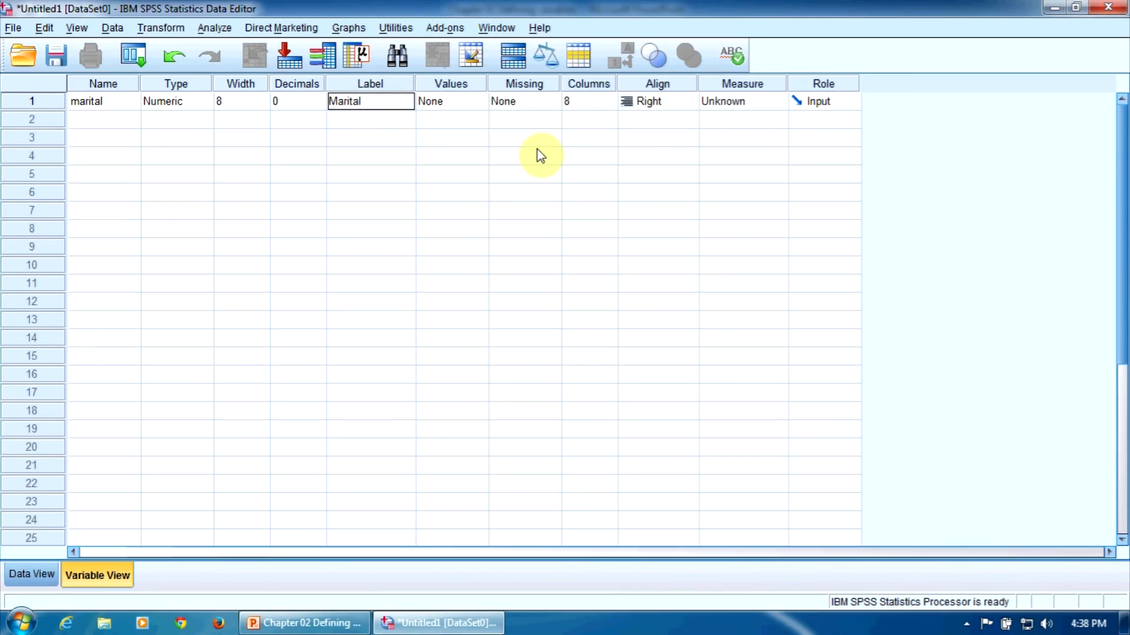
{"action": "type", "text": " s"}
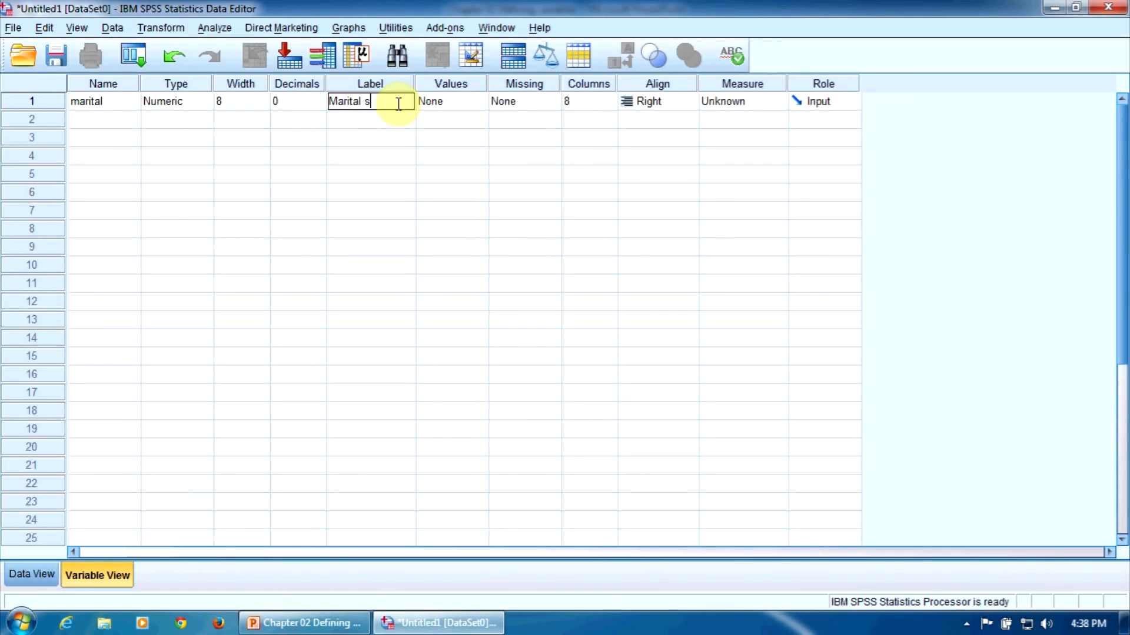
{"action": "type", "text": "tatus"}
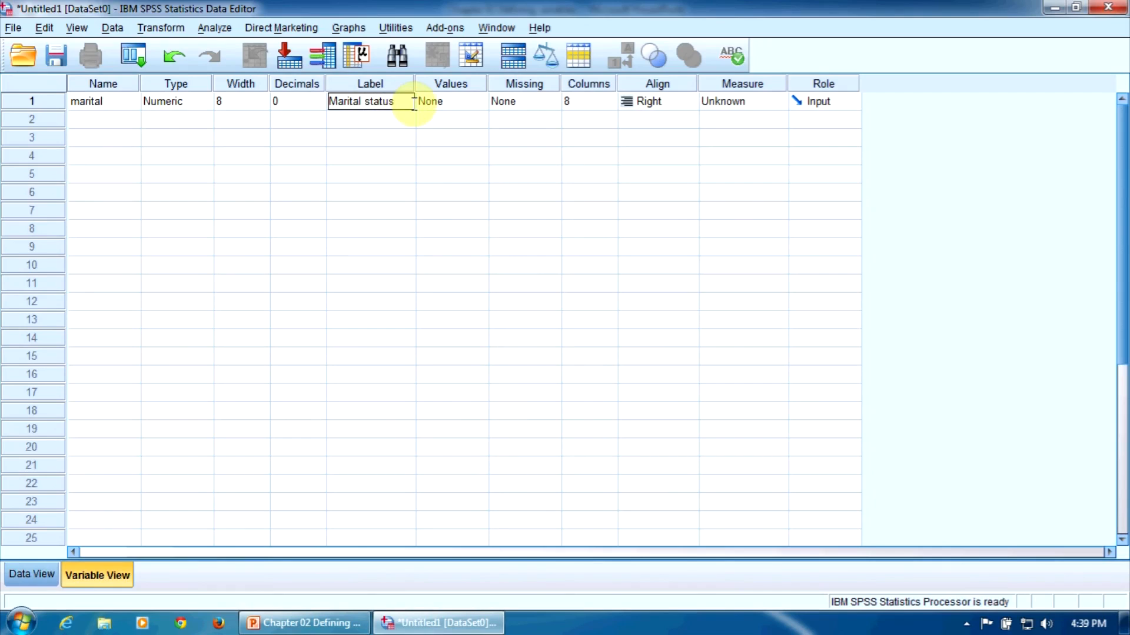
Add a value label for the marital variable that assigns "married" to value 1.
{"action": "left_click", "coordinate": [442, 105]}
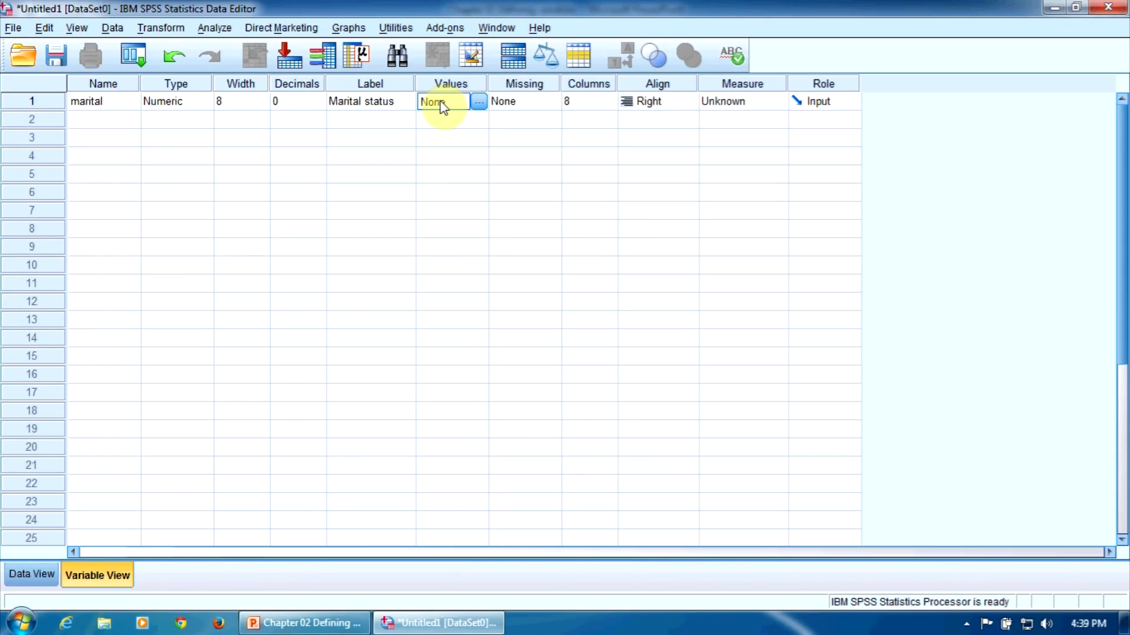
{"action": "left_click", "coordinate": [479, 103]}
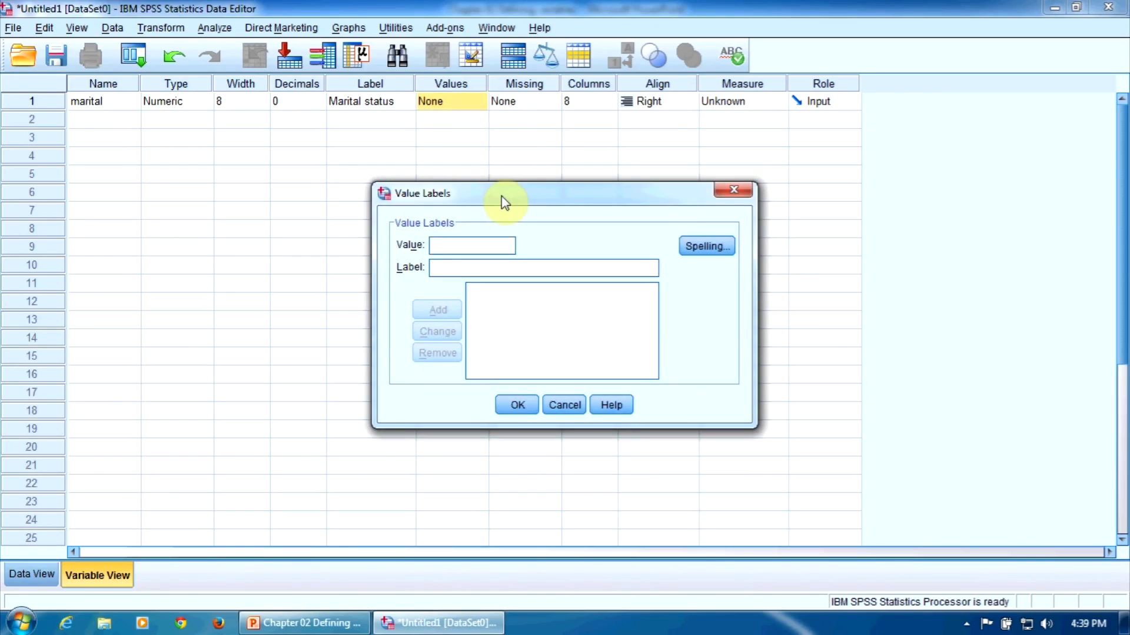
{"action": "type", "text": "1"}
{"action": "left_click", "coordinate": [450, 267]}
{"action": "type", "text": "m"}
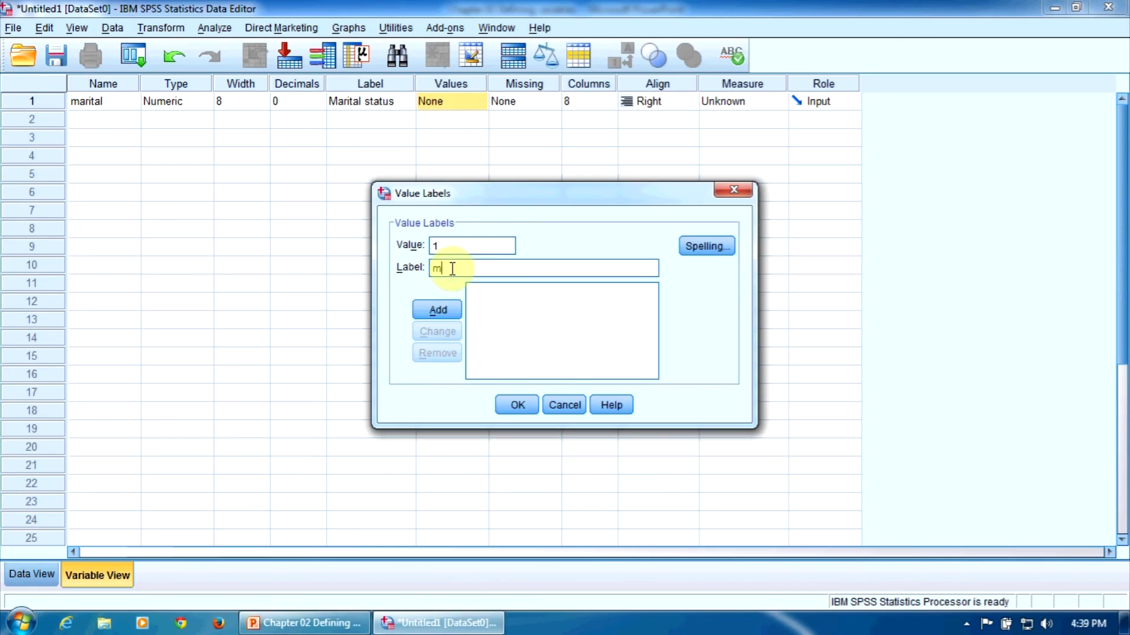
{"action": "type", "text": "arried"}
{"action": "left_click", "coordinate": [449, 312]}
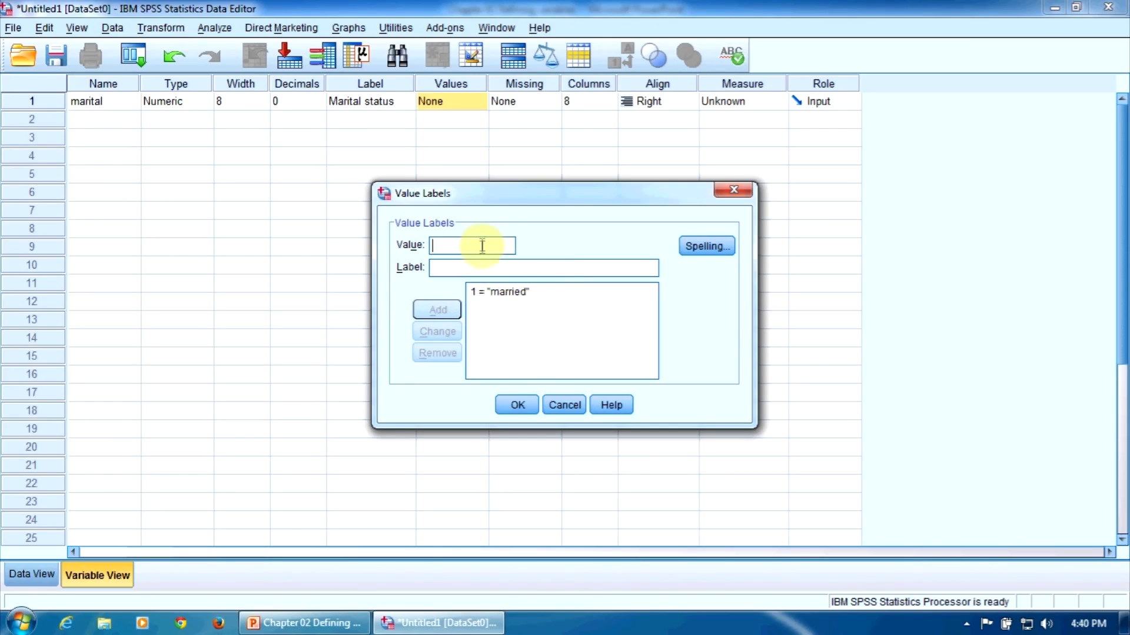
Add the label "not married" for value 2 and apply the value labels to marital.
{"action": "type", "text": "2"}
{"action": "left_click", "coordinate": [464, 268]}
{"action": "type", "text": "n"}
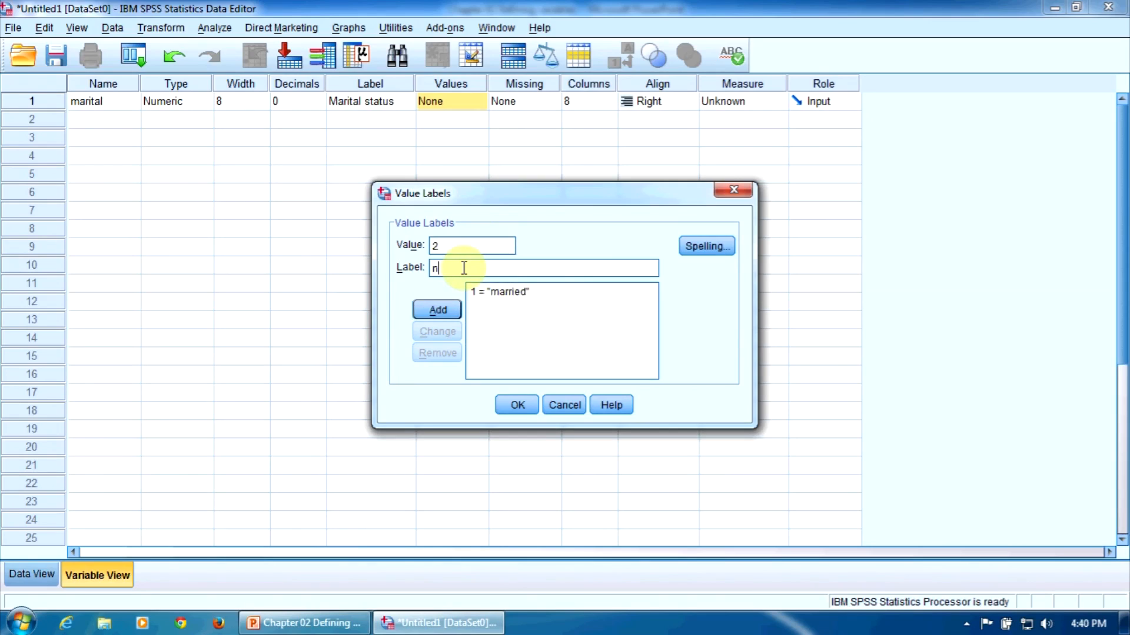
{"action": "type", "text": "ot married"}
{"action": "left_click", "coordinate": [436, 310]}
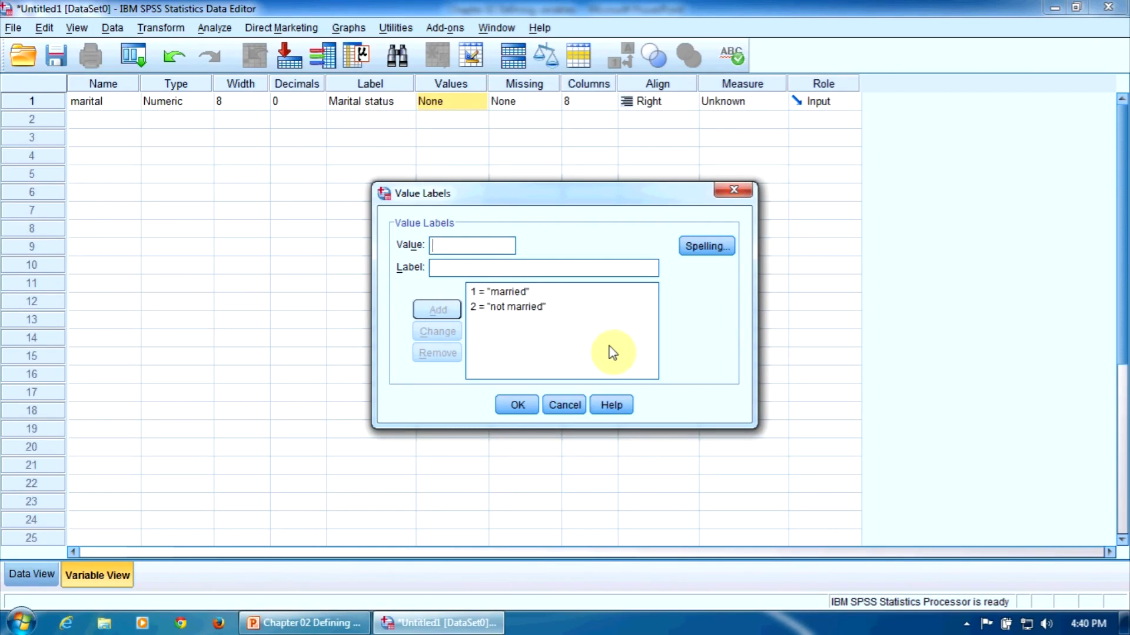
{"action": "left_click", "coordinate": [517, 406]}
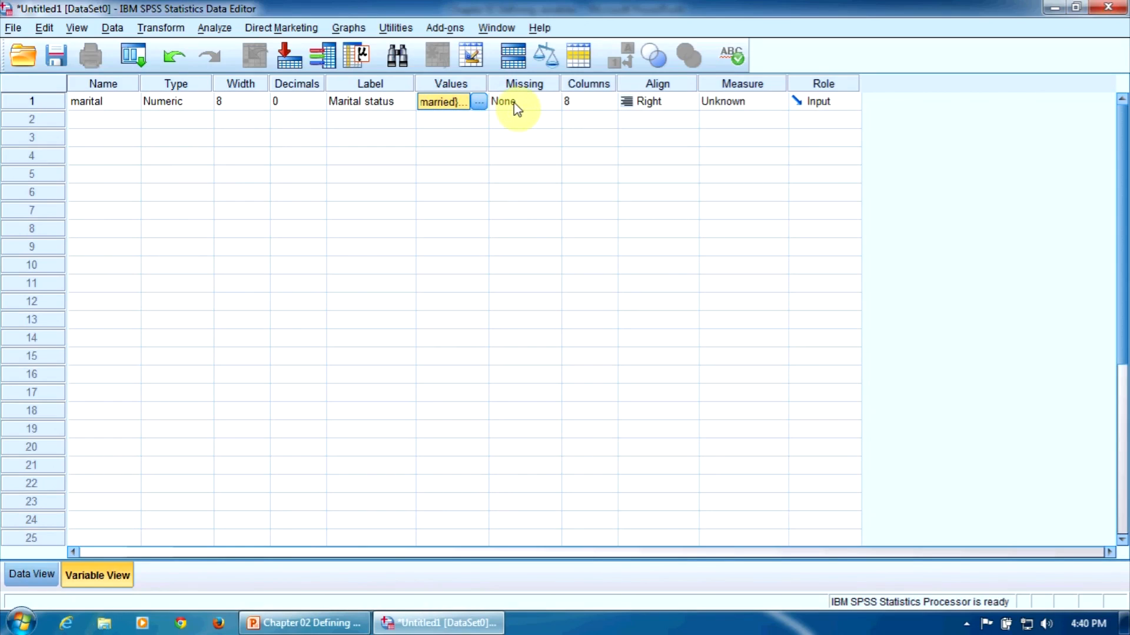
Enter 0 as a discrete missing value for the marital variable.
{"action": "double_click", "coordinate": [549, 109]}
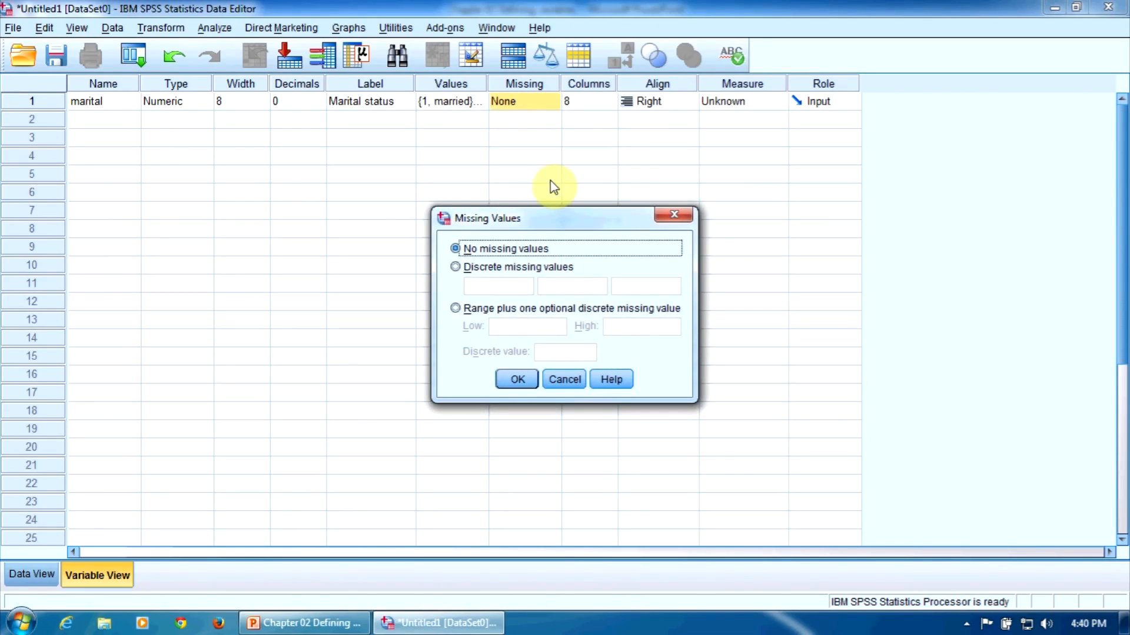
{"action": "left_click", "coordinate": [470, 269]}
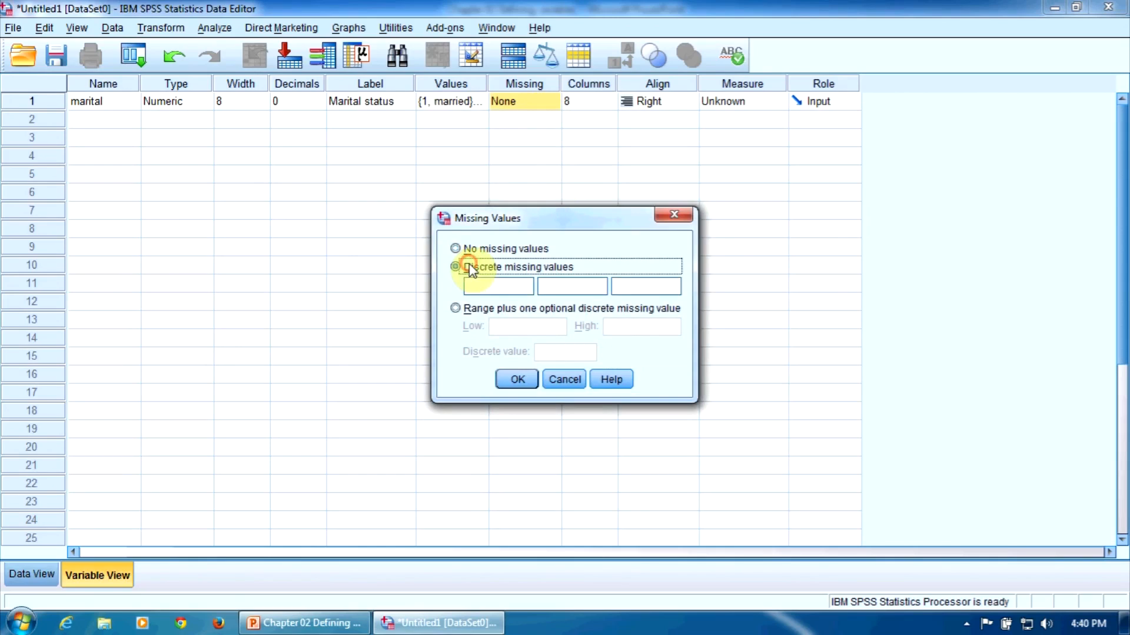
{"action": "left_click", "coordinate": [487, 287]}
{"action": "type", "text": "0"}
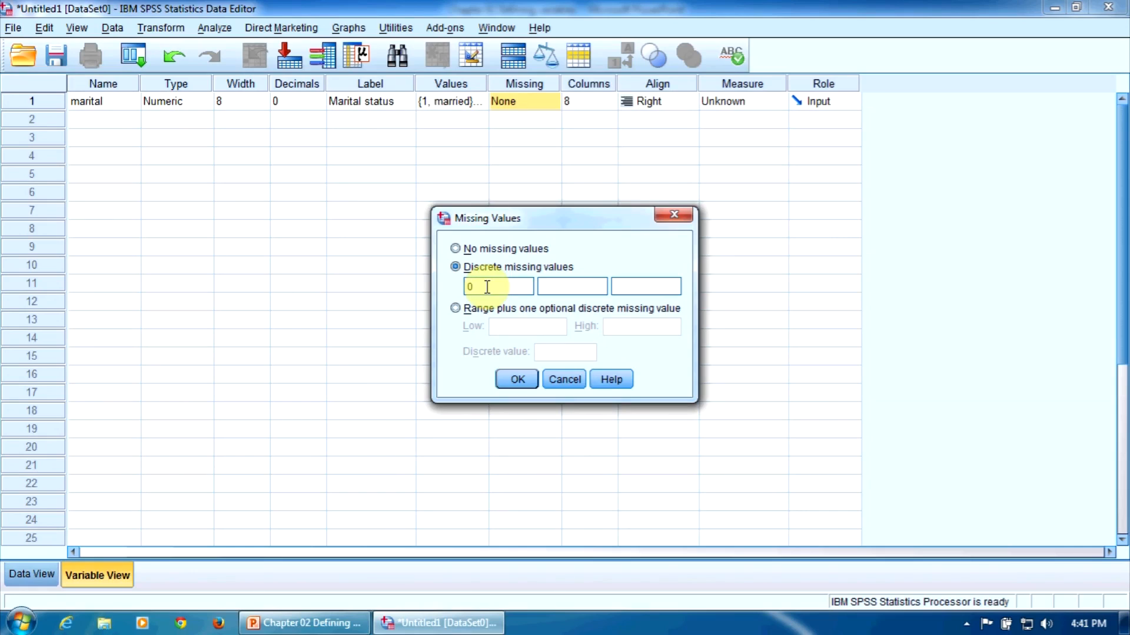
Define the missing values of the marital variable as a range from 7 to 9.
{"action": "left_click", "coordinate": [456, 310]}
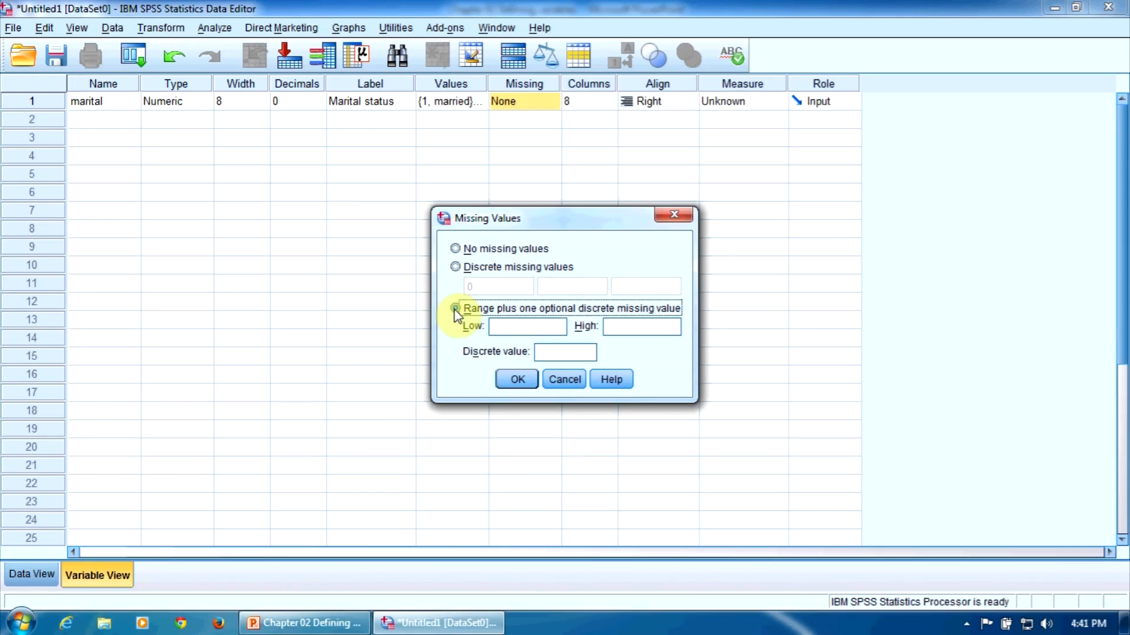
{"action": "left_click", "coordinate": [551, 328]}
{"action": "type", "text": "7"}
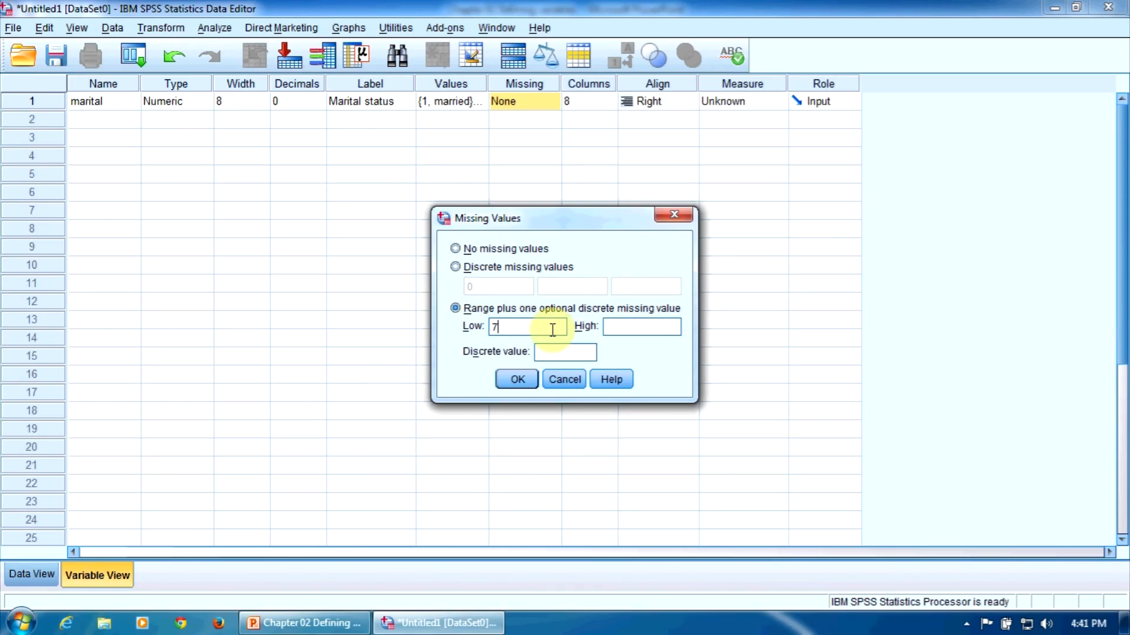
{"action": "left_click", "coordinate": [670, 327]}
{"action": "type", "text": "9"}
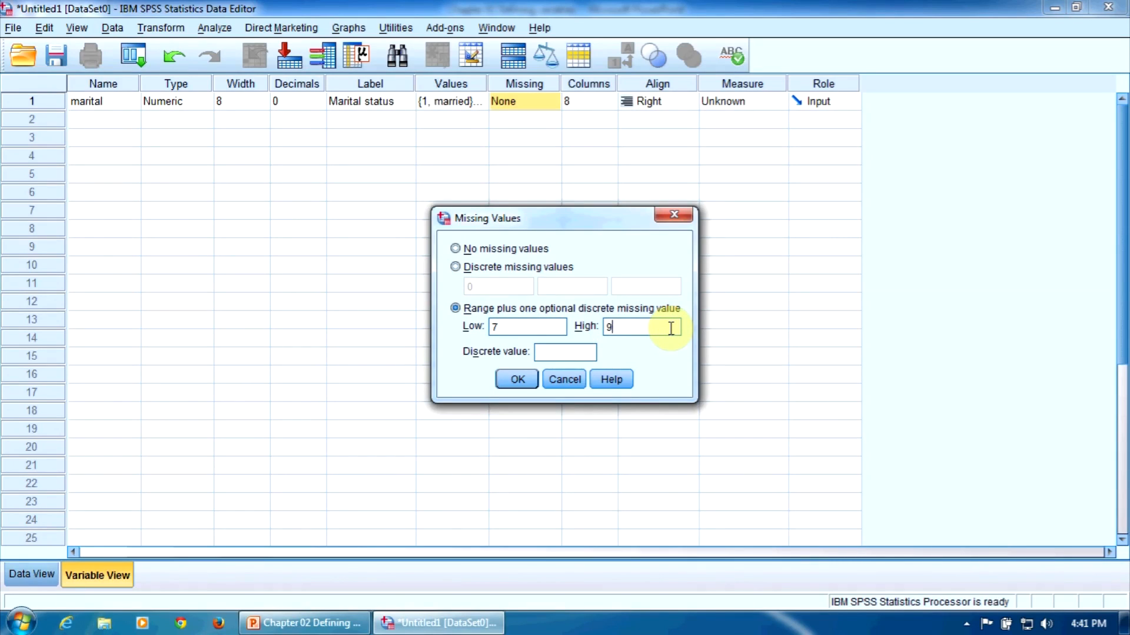
{"action": "left_click", "coordinate": [517, 379]}
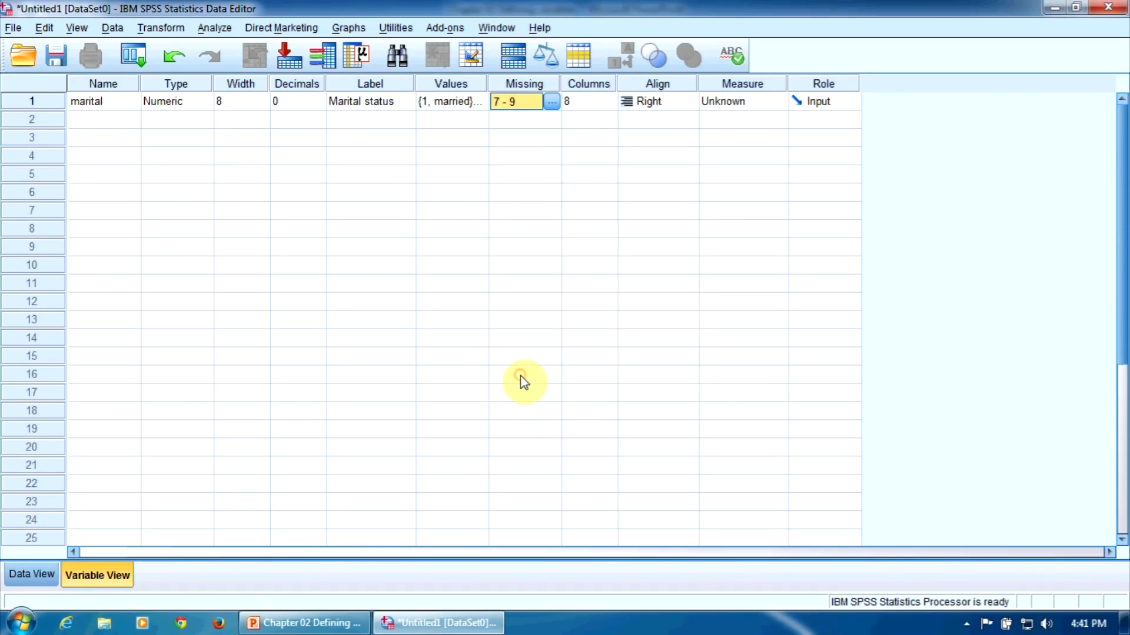
Choose Right alignment for the marital variable and set its measurement level to Nominal.
{"action": "left_click", "coordinate": [649, 102]}
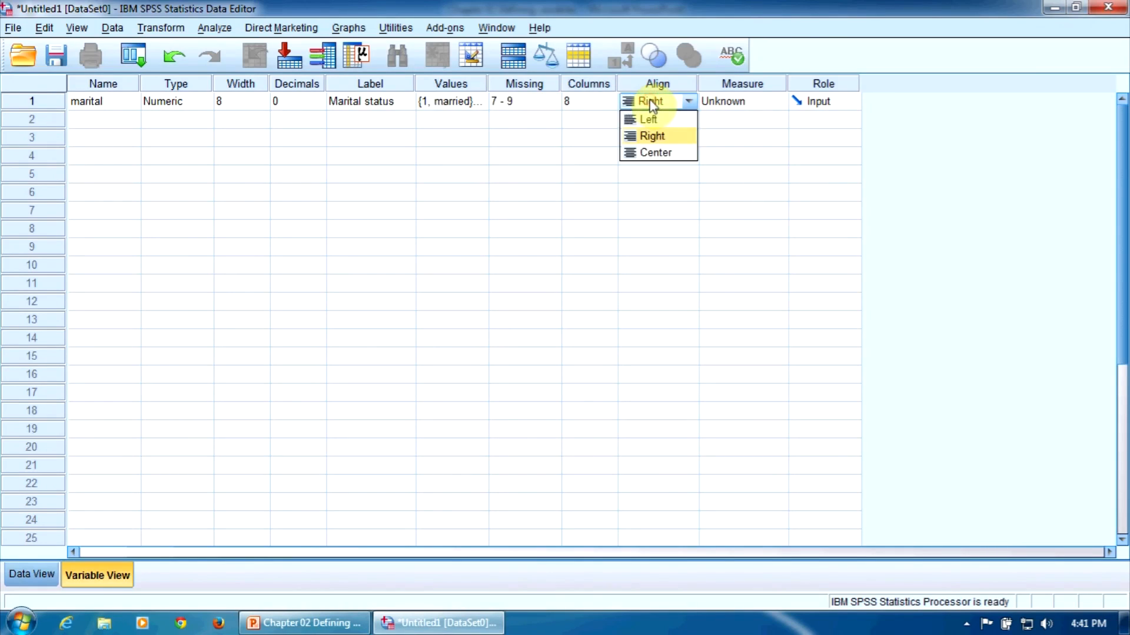
{"action": "left_click", "coordinate": [682, 143]}
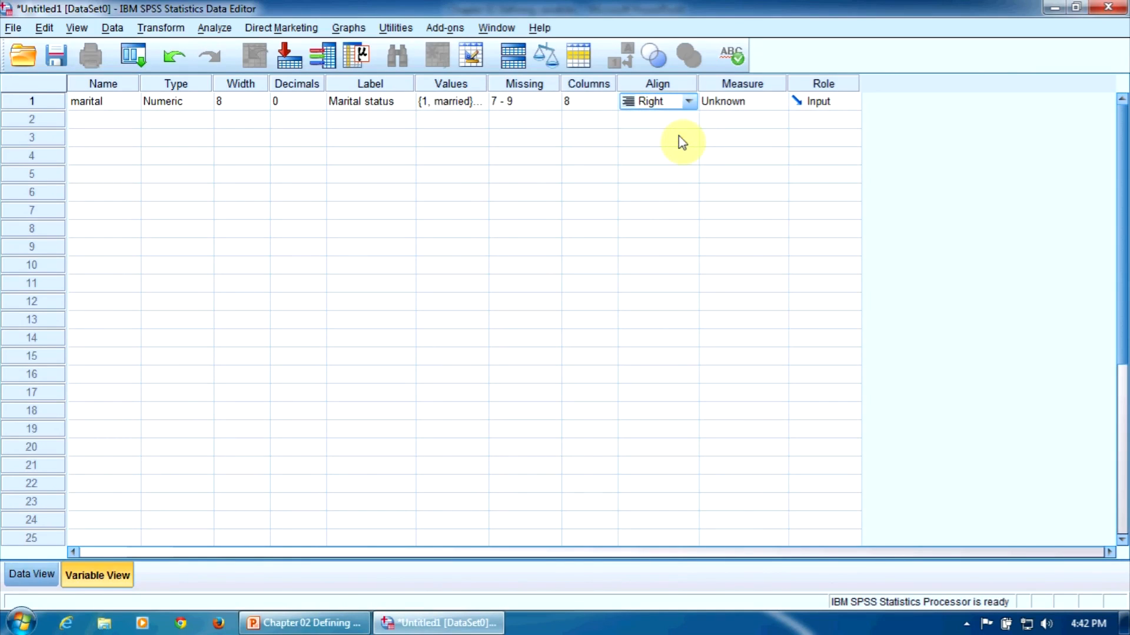
{"action": "left_click", "coordinate": [730, 109]}
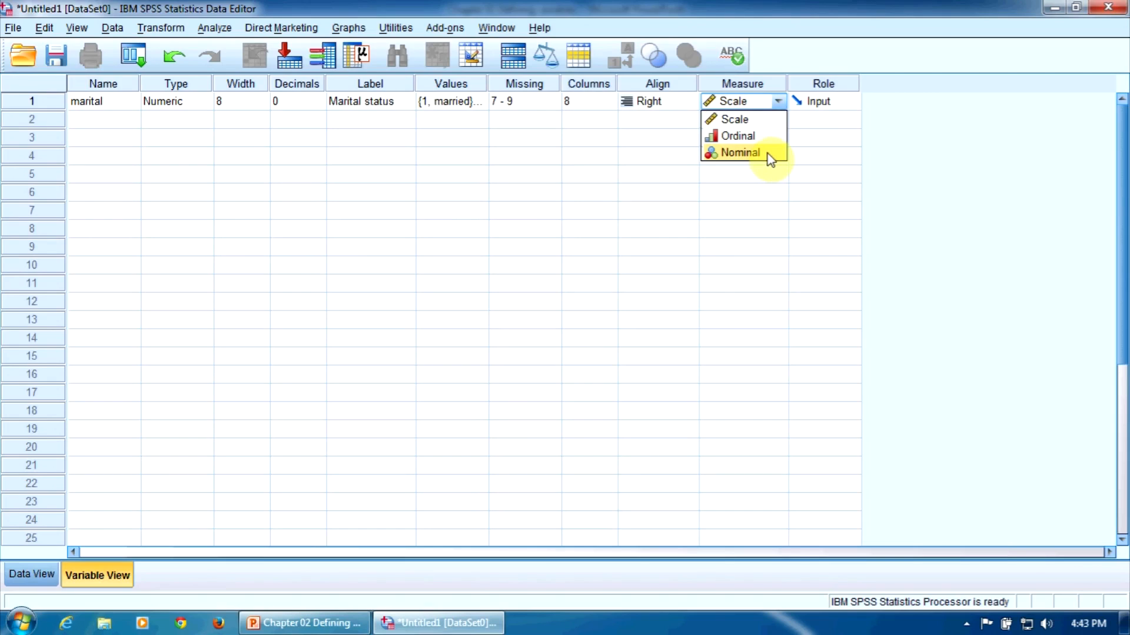
{"action": "left_click", "coordinate": [740, 152]}
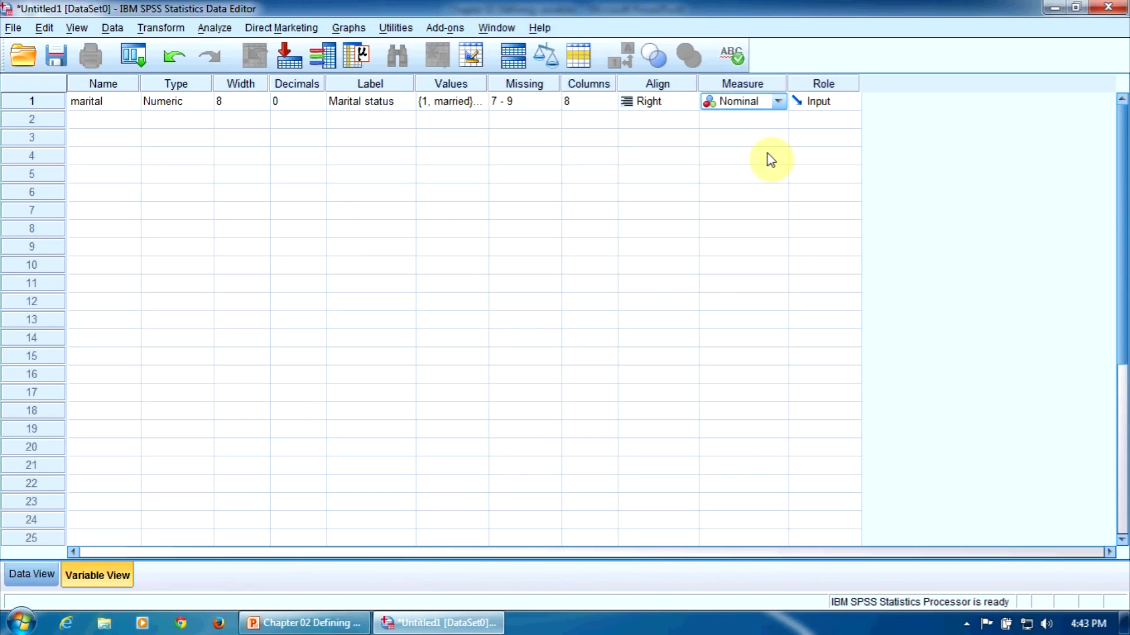
Choose the Input role for the marital variable and switch to the PowerPoint presentation describing the database variables.
{"action": "left_click", "coordinate": [812, 105]}
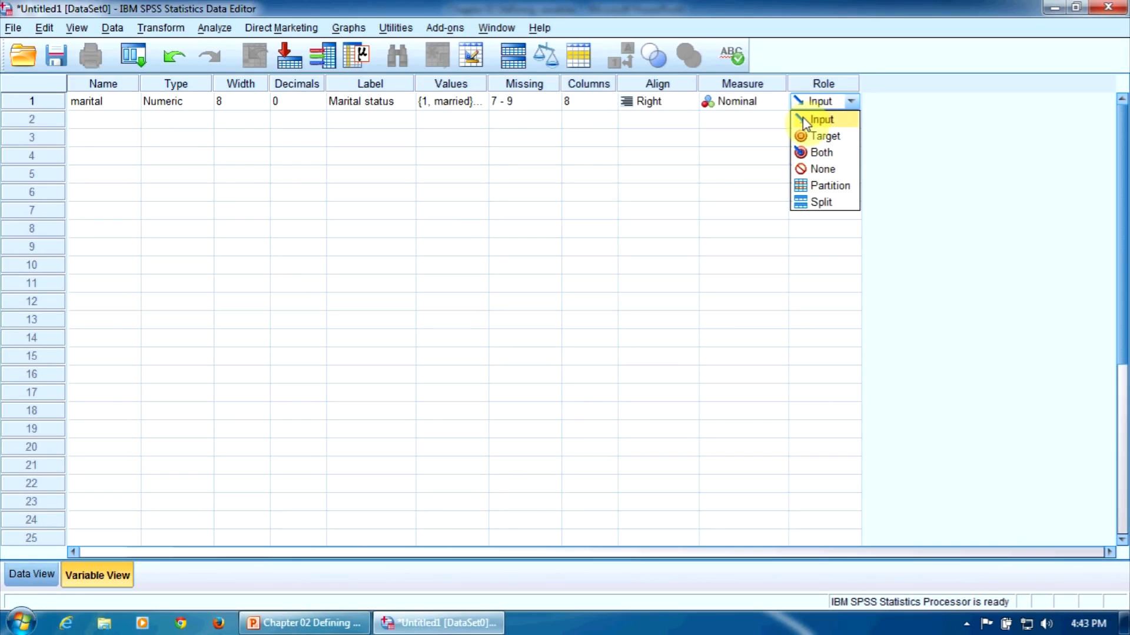
{"action": "left_click", "coordinate": [806, 122]}
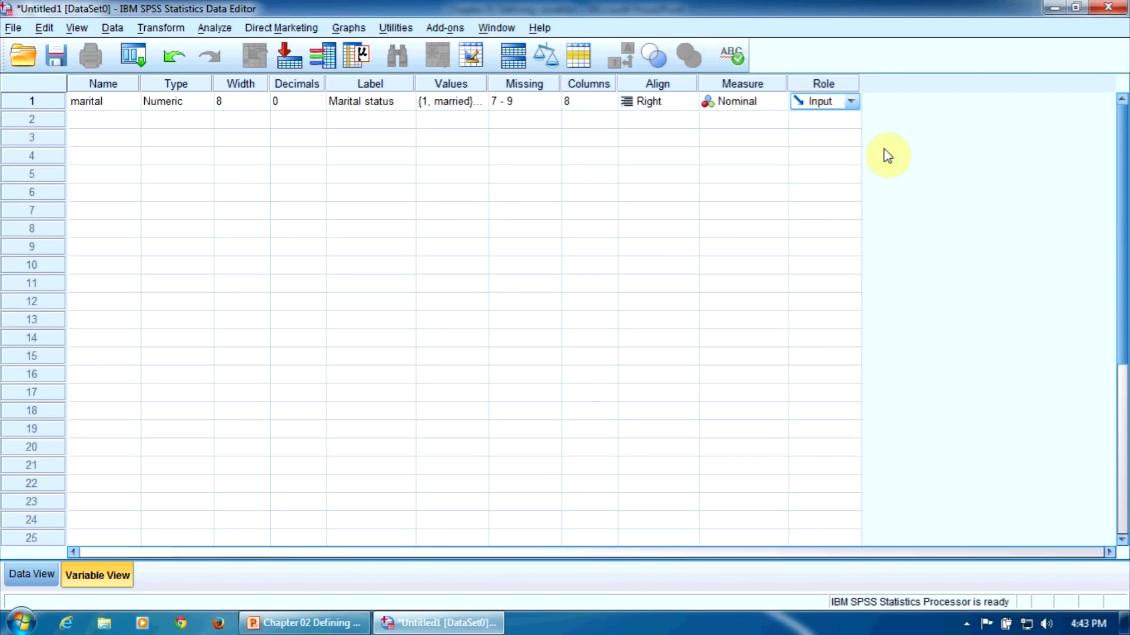
{"action": "left_click", "coordinate": [305, 628]}
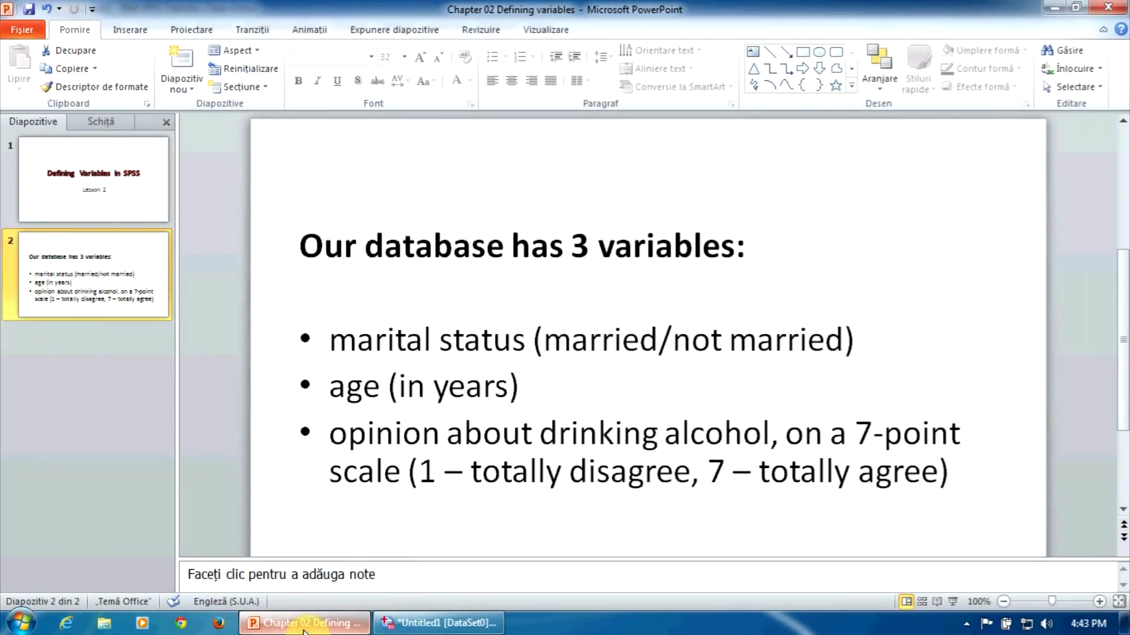
Switch back to SPSS and add a second variable named age with 0 decimals.
{"action": "left_click", "coordinate": [393, 623]}
{"action": "left_click", "coordinate": [131, 122]}
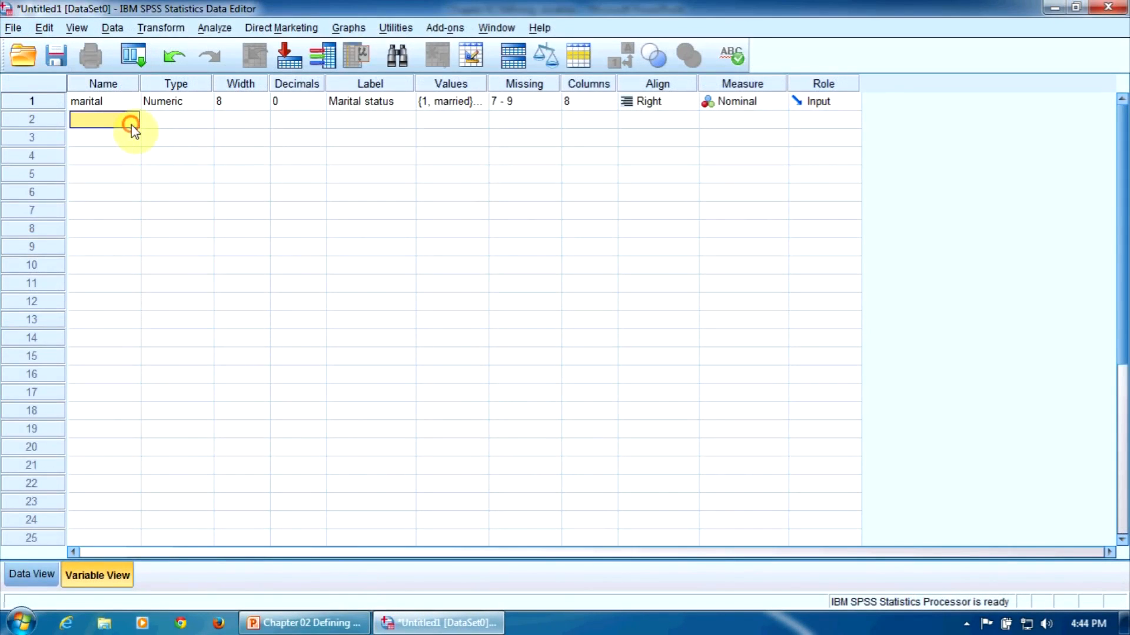
{"action": "type", "text": "age"}
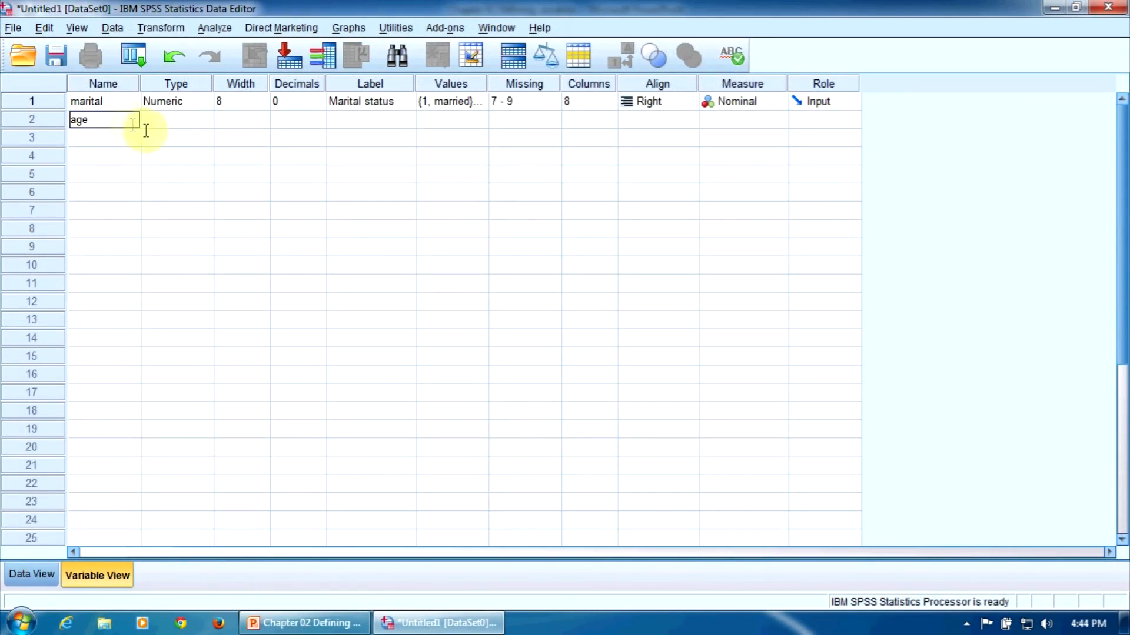
{"action": "left_click", "coordinate": [171, 125]}
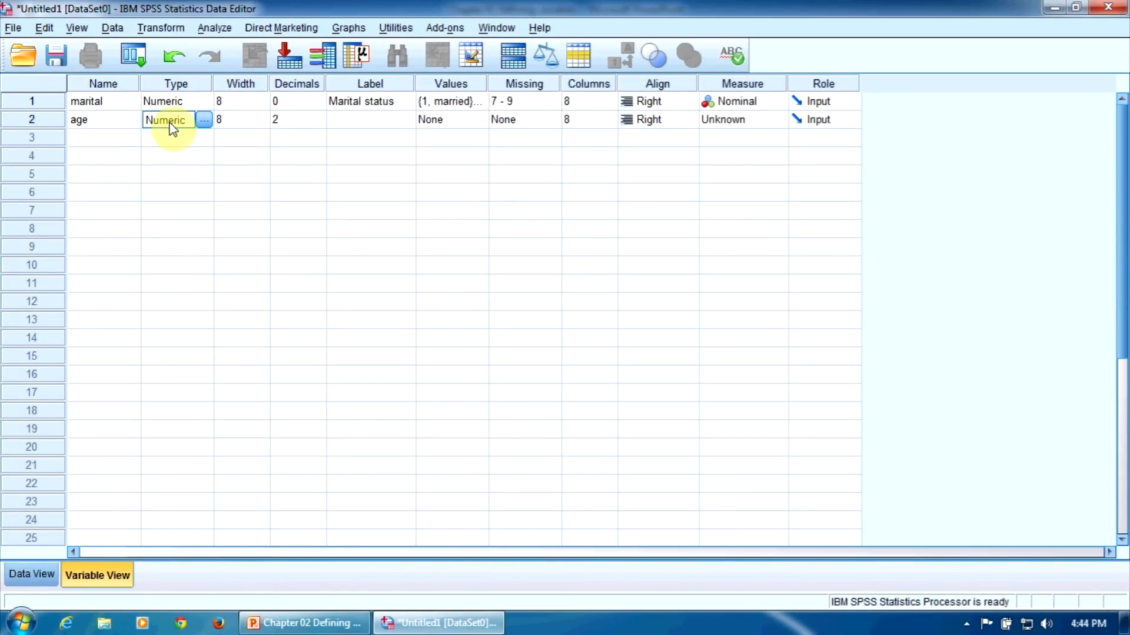
{"action": "left_click", "coordinate": [298, 122]}
{"action": "left_click", "coordinate": [319, 124]}
{"action": "left_click", "coordinate": [318, 125]}
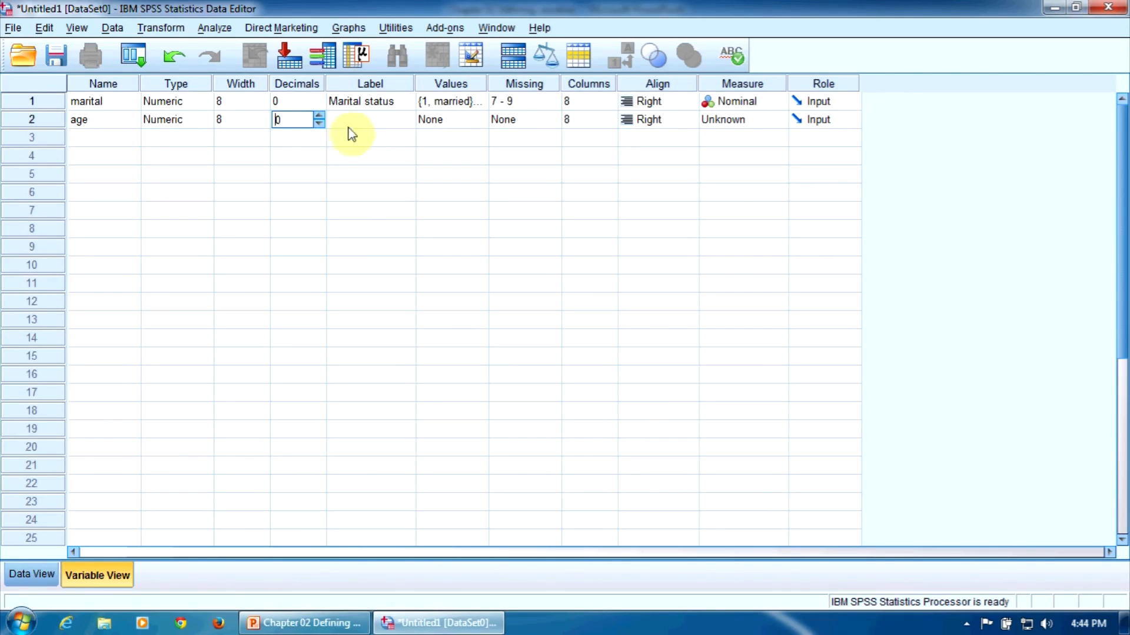
Label the age variable "Respondent's age (years)" and widen the Label column to fit the text.
{"action": "left_click", "coordinate": [349, 122]}
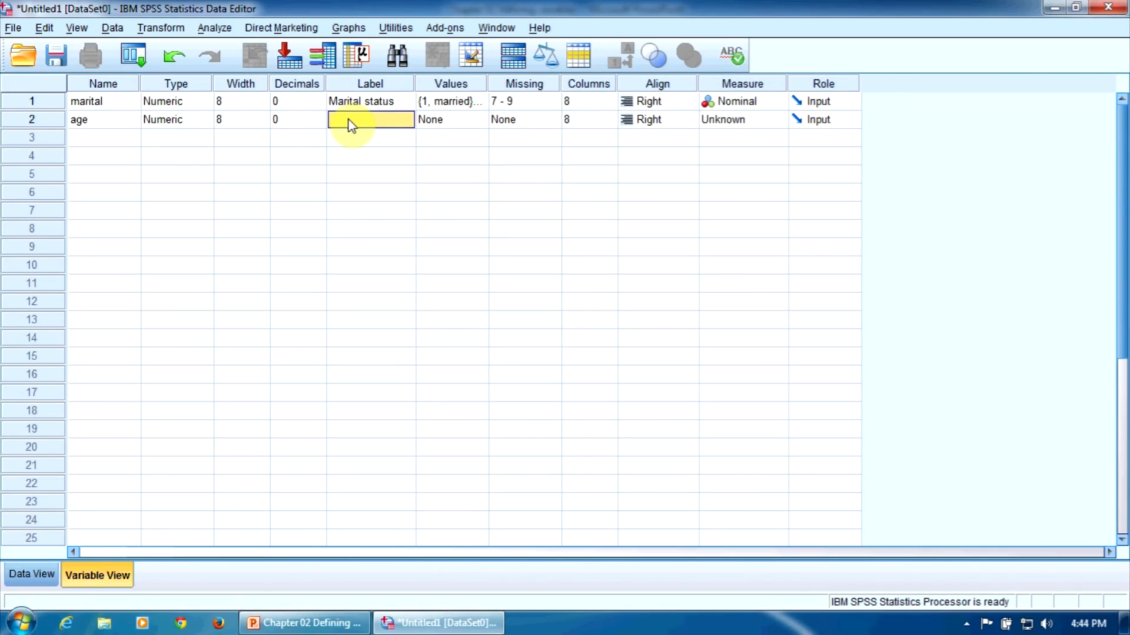
{"action": "type", "text": "R"}
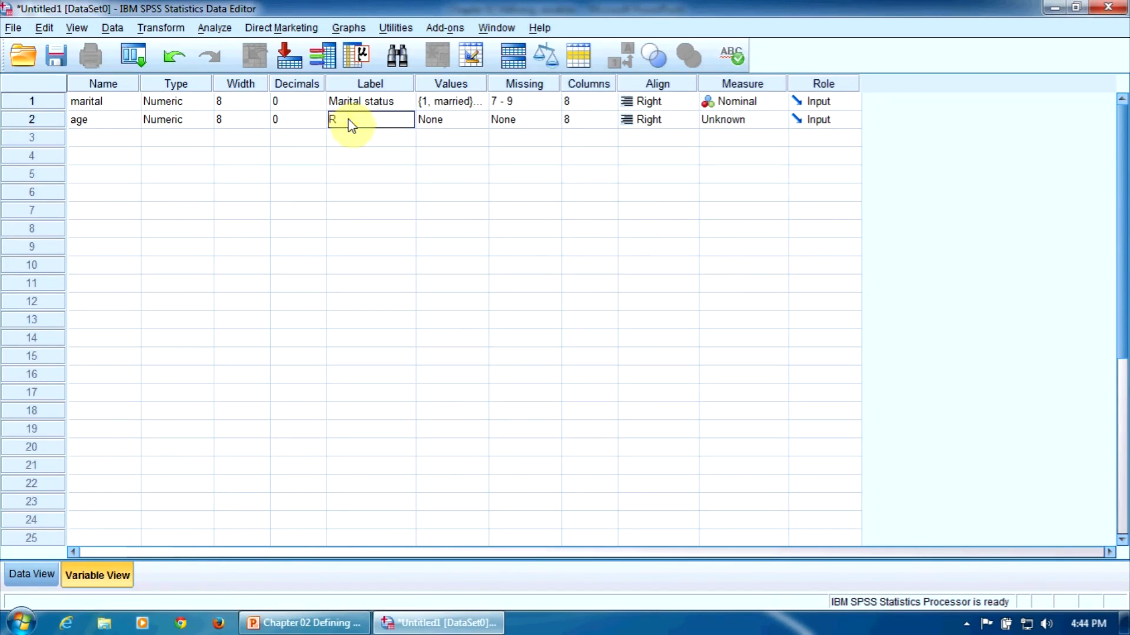
{"action": "type", "text": "espon"}
{"action": "type", "text": "dent"}
{"action": "type", "text": "'s age (yea"}
{"action": "type", "text": "rs)"}
{"action": "left_click_drag", "start_coordinate": [415, 84], "coordinate": [483, 84]}
Leave the age variable without value labels or missing values and set its measurement level to Scale.
{"action": "left_click", "coordinate": [523, 121]}
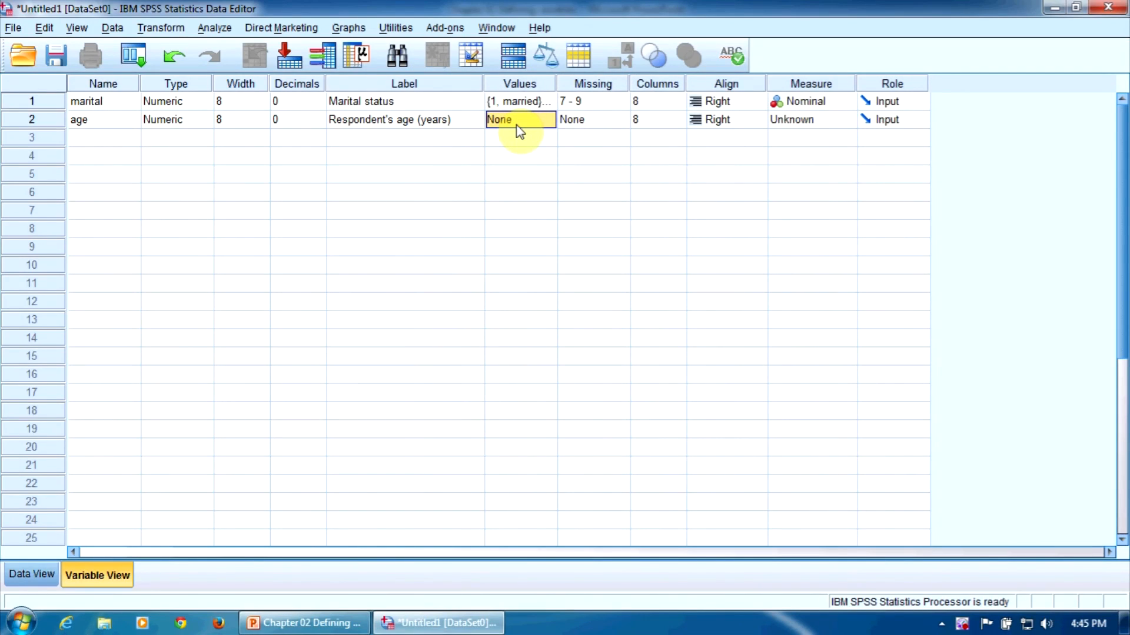
{"action": "left_click", "coordinate": [574, 122]}
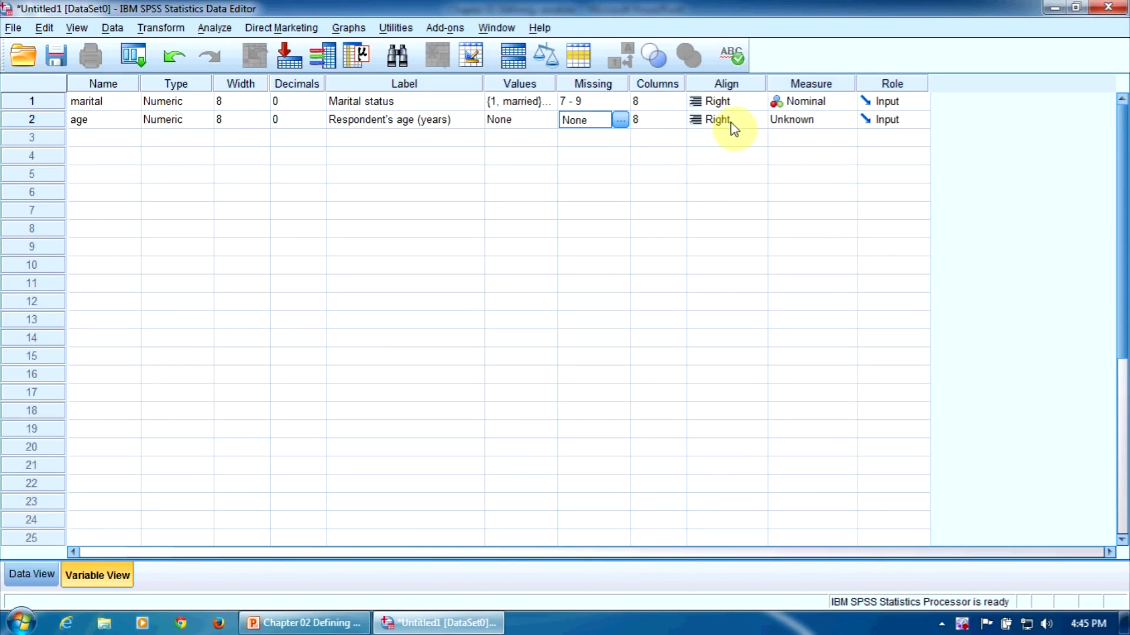
{"action": "left_click", "coordinate": [793, 126]}
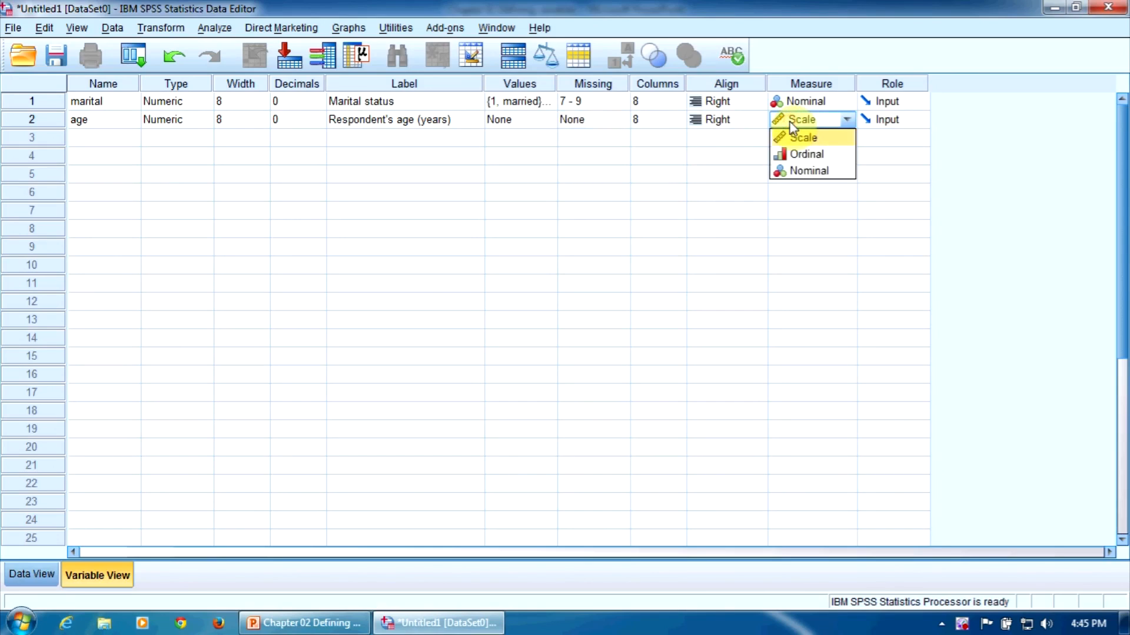
{"action": "left_click", "coordinate": [831, 142]}
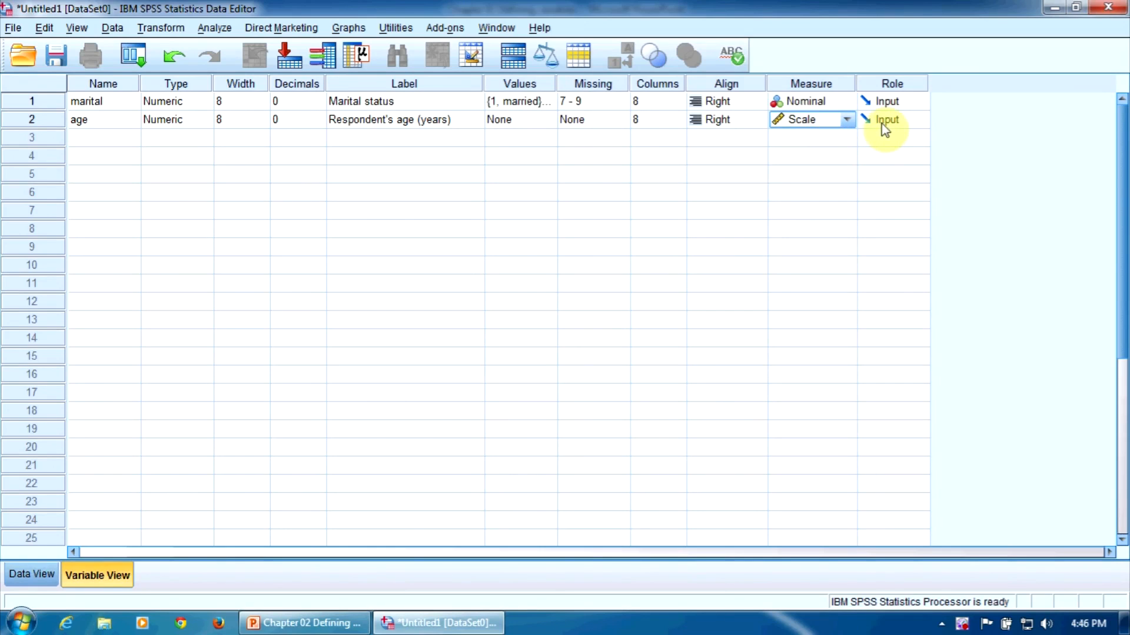
Check the third variable on the PowerPoint slide, return to SPSS and name the third variable alcohol.
{"action": "left_click", "coordinate": [303, 622]}
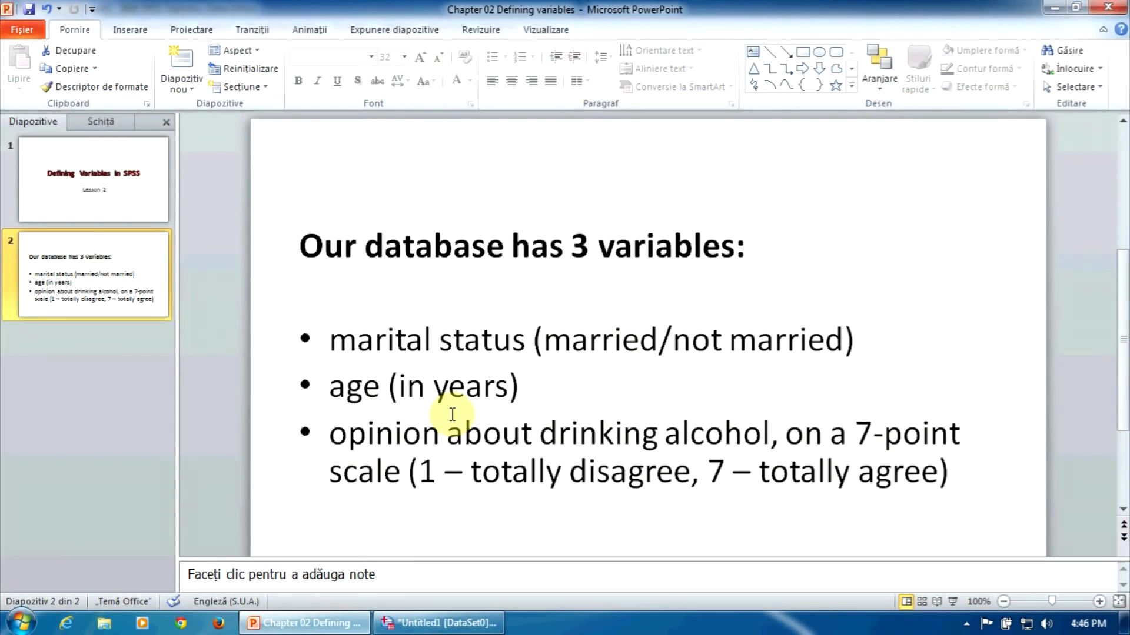
{"action": "left_click", "coordinate": [437, 623]}
{"action": "left_click", "coordinate": [115, 153]}
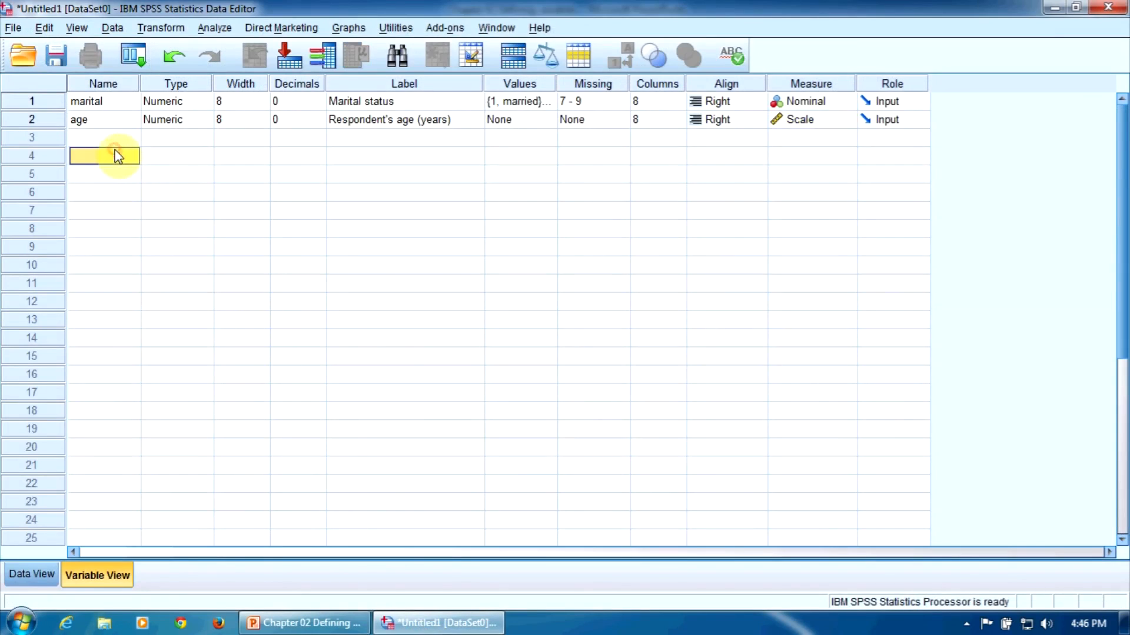
{"action": "left_click", "coordinate": [111, 136]}
{"action": "type", "text": "alcohol"}
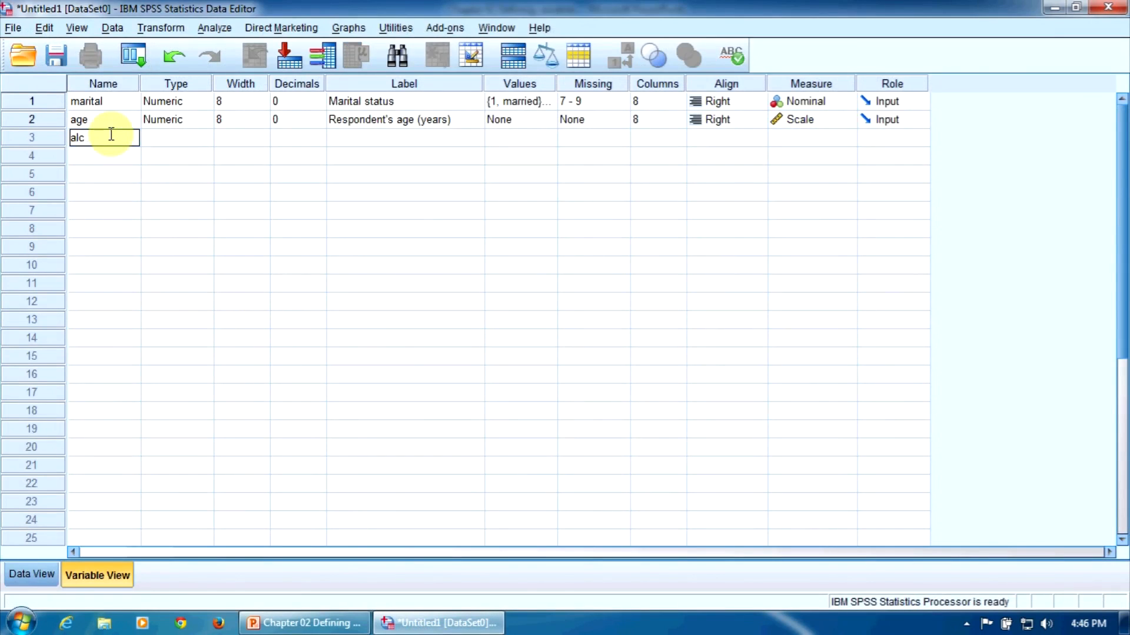
{"action": "left_click", "coordinate": [164, 142]}
Set the number of decimals of the alcohol variable to 0.
{"action": "left_click", "coordinate": [287, 139]}
{"action": "left_click", "coordinate": [320, 142]}
{"action": "left_click", "coordinate": [320, 142]}
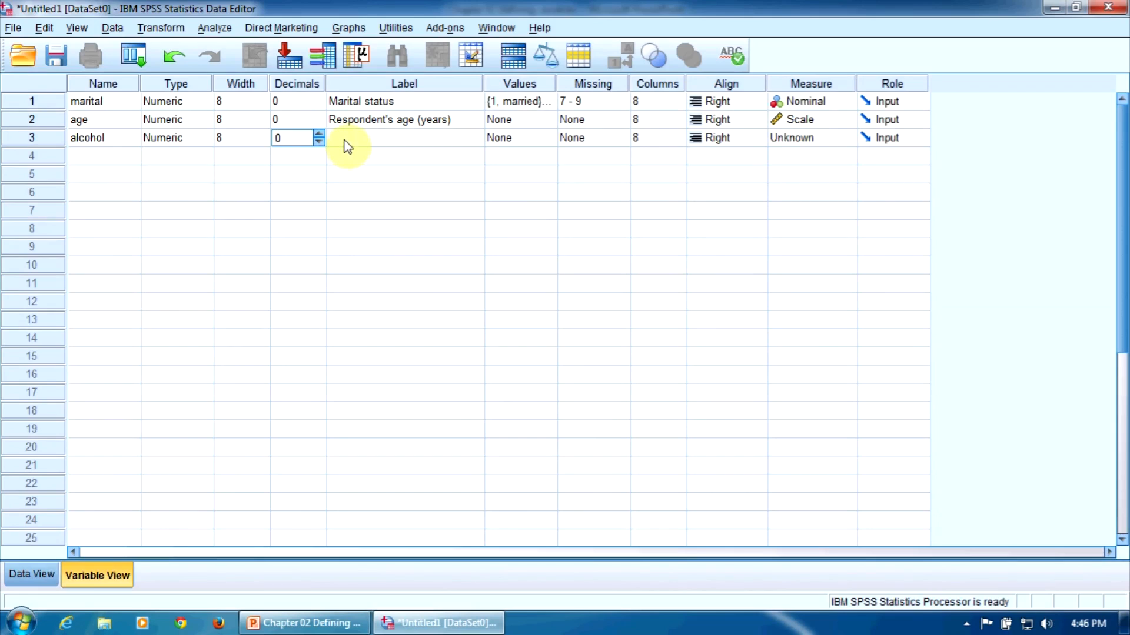
Label the alcohol variable "Opinion about alcohol".
{"action": "left_click", "coordinate": [348, 146]}
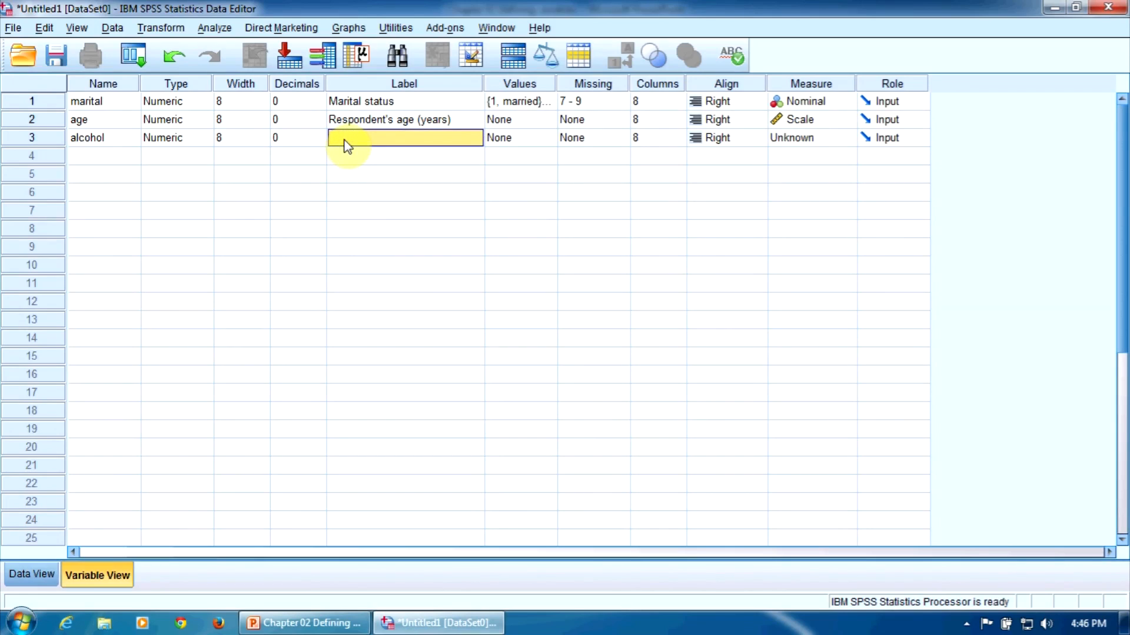
{"action": "left_click", "coordinate": [346, 139]}
{"action": "type", "text": "Opinion ab"}
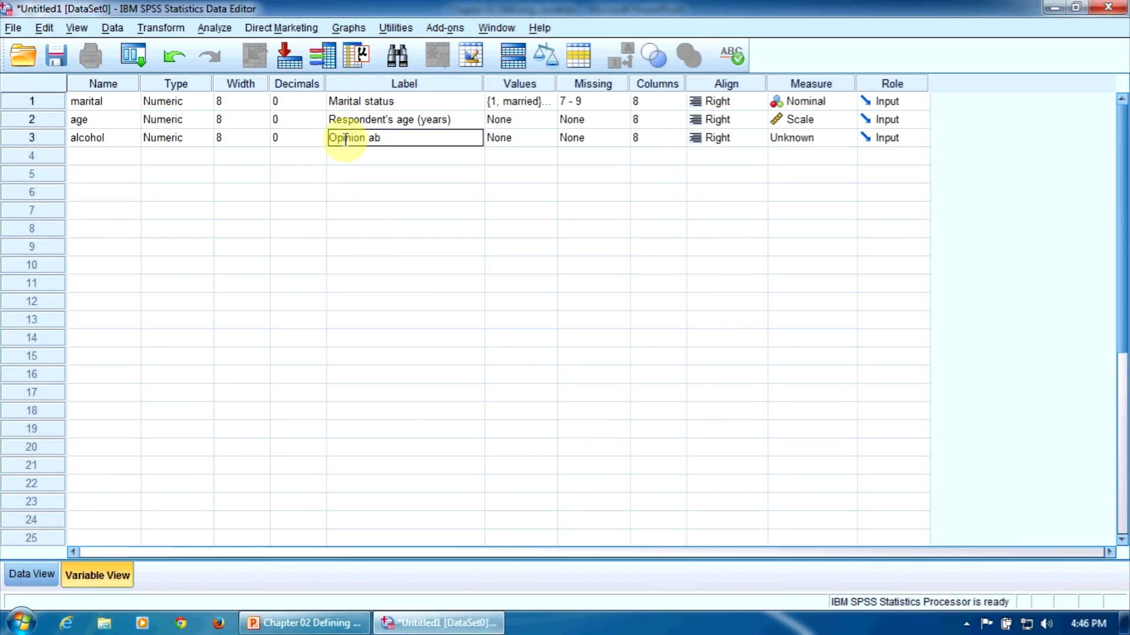
{"action": "type", "text": "out alcohol"}
Open the value labels of the alcohol variable and add the label "totally disagree" for value 1.
{"action": "left_click", "coordinate": [505, 143]}
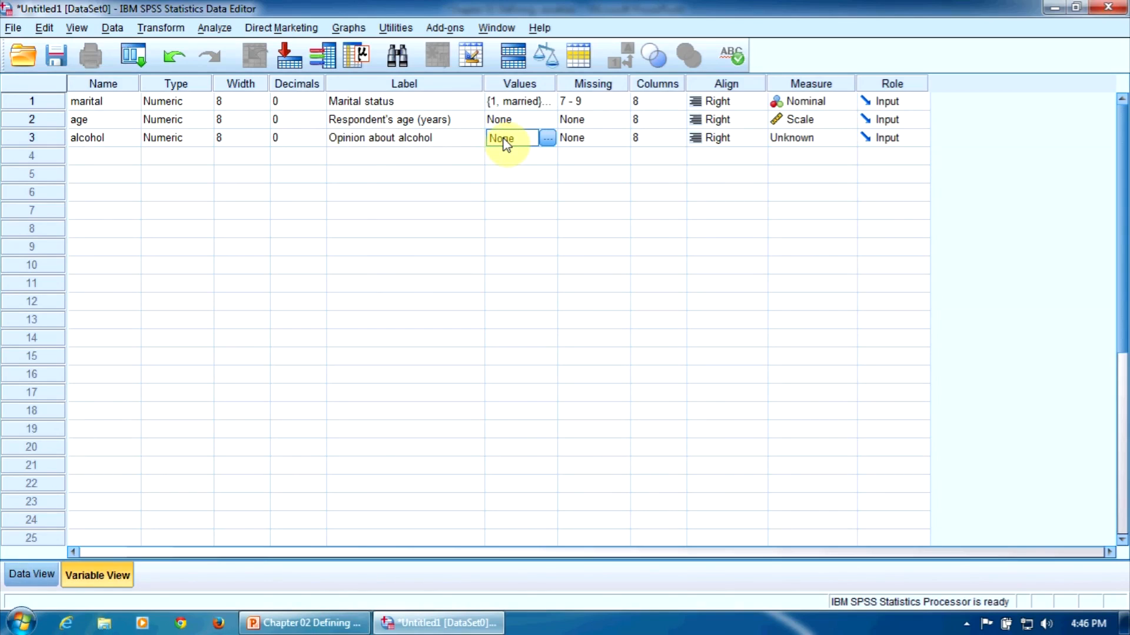
{"action": "left_click", "coordinate": [547, 140]}
{"action": "left_click", "coordinate": [480, 244]}
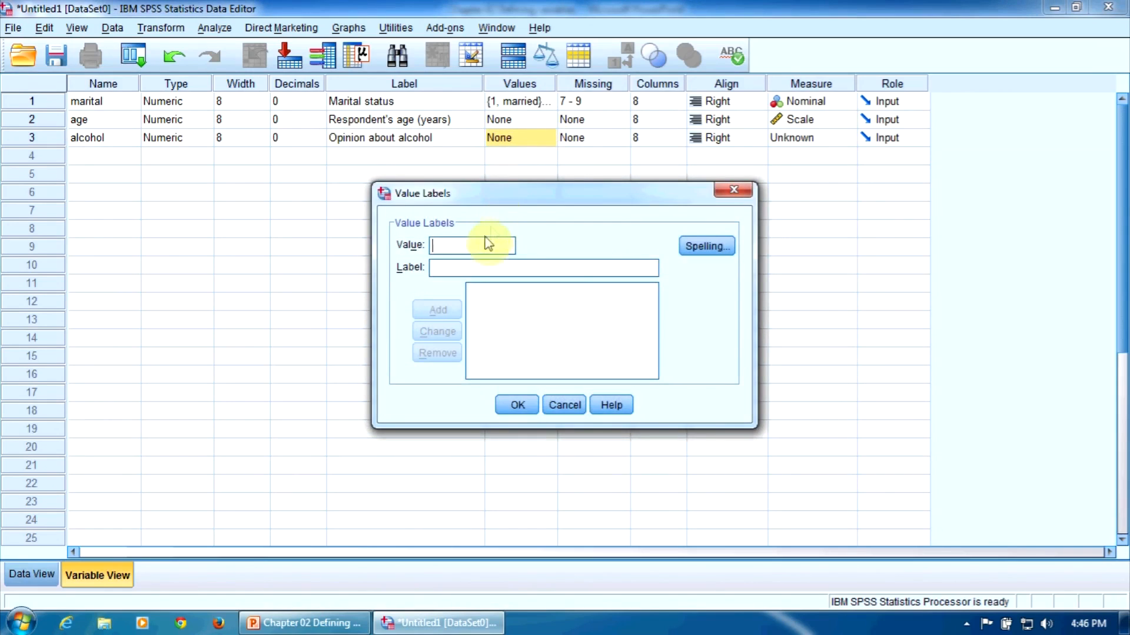
{"action": "type", "text": "1"}
{"action": "left_click", "coordinate": [463, 261]}
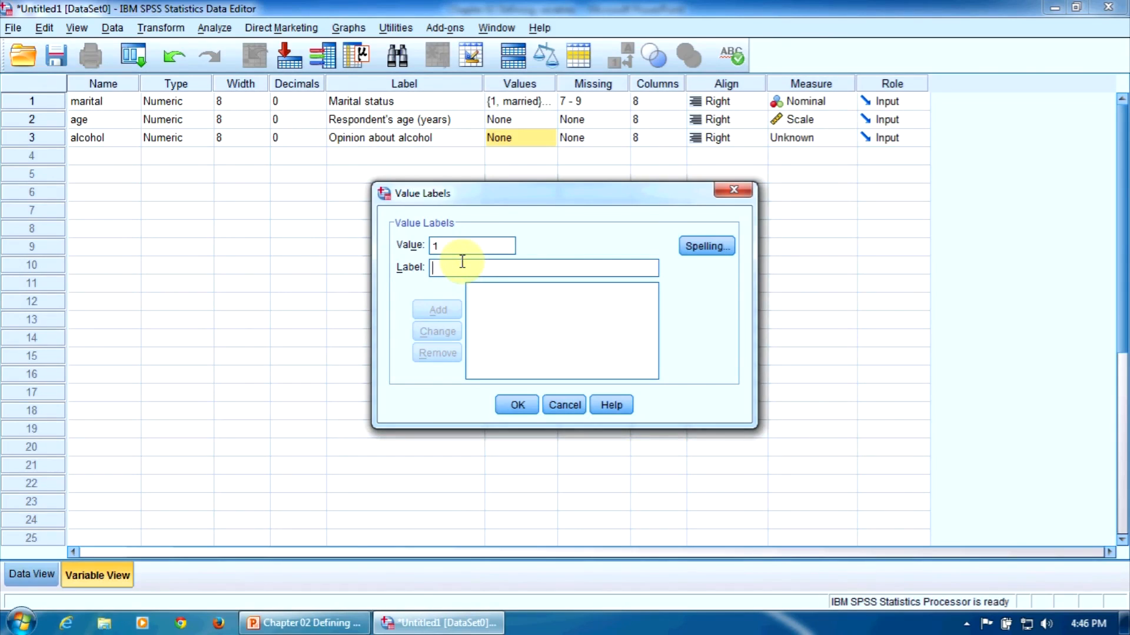
{"action": "type", "text": "totally disagree"}
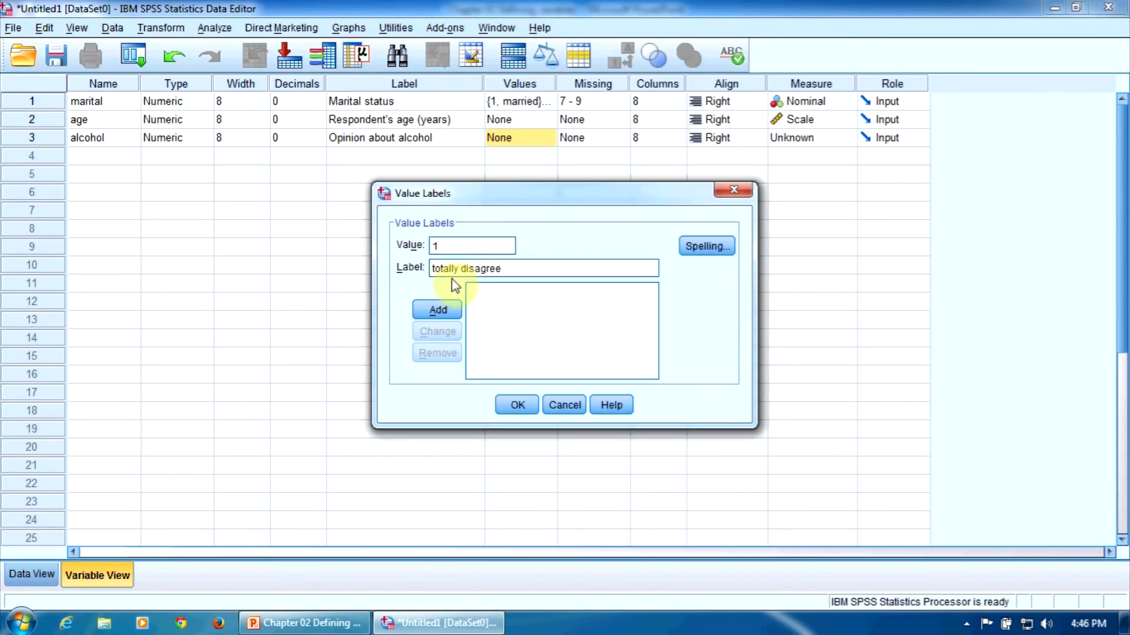
{"action": "left_click", "coordinate": [439, 309]}
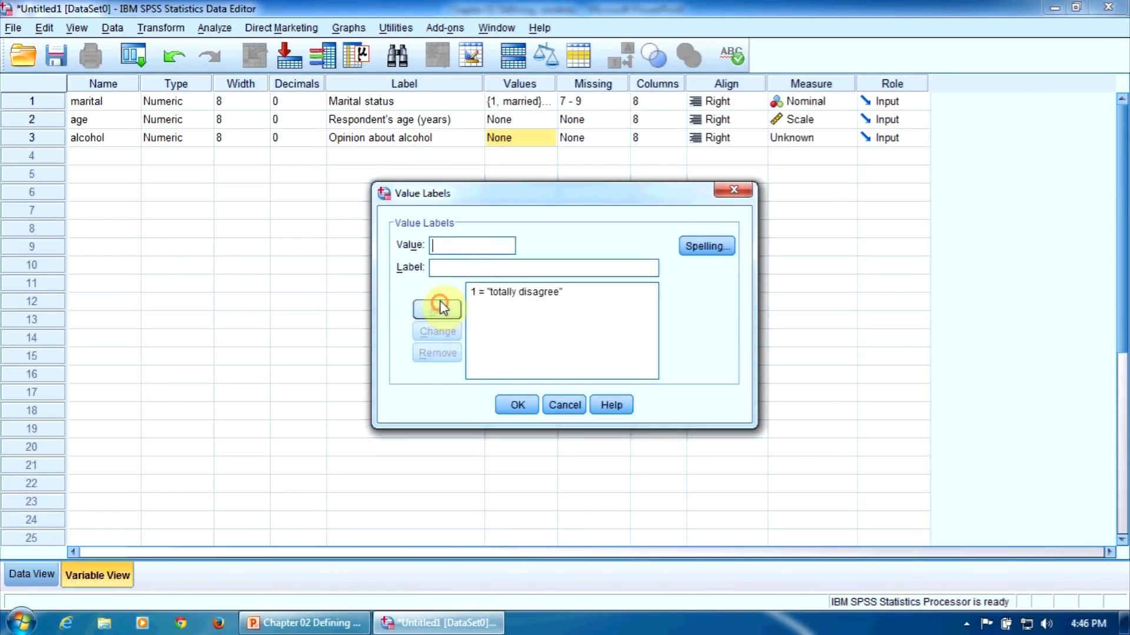
Add the label "disagree" for value 2 of the alcohol variable.
{"action": "left_click", "coordinate": [474, 252]}
{"action": "type", "text": "2"}
{"action": "left_click", "coordinate": [465, 265]}
{"action": "type", "text": "di"}
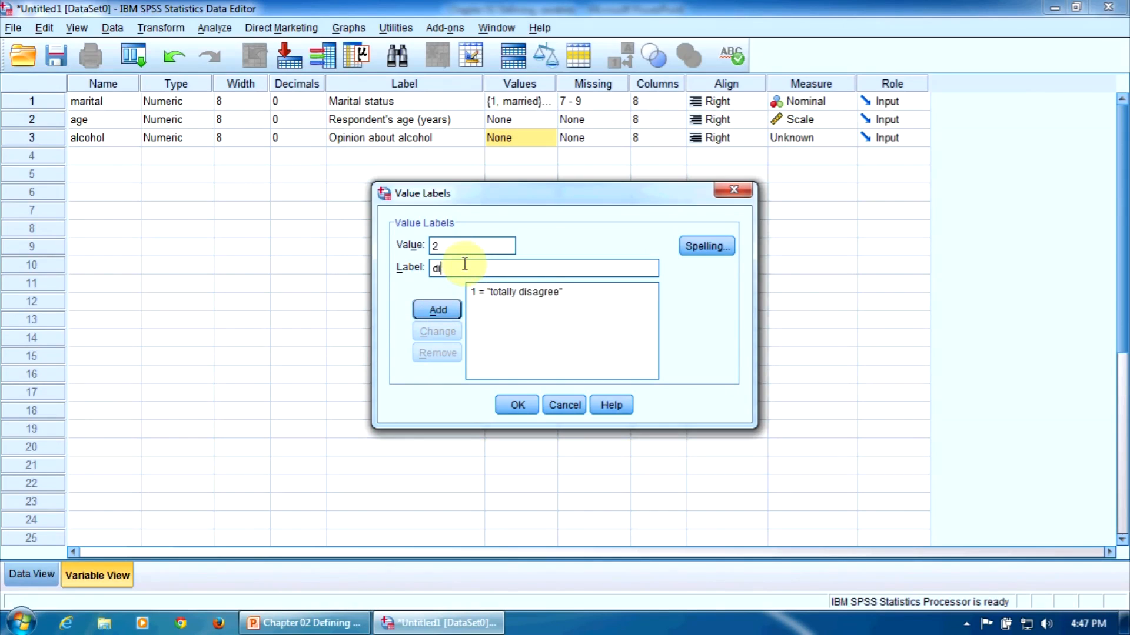
{"action": "type", "text": "sagree"}
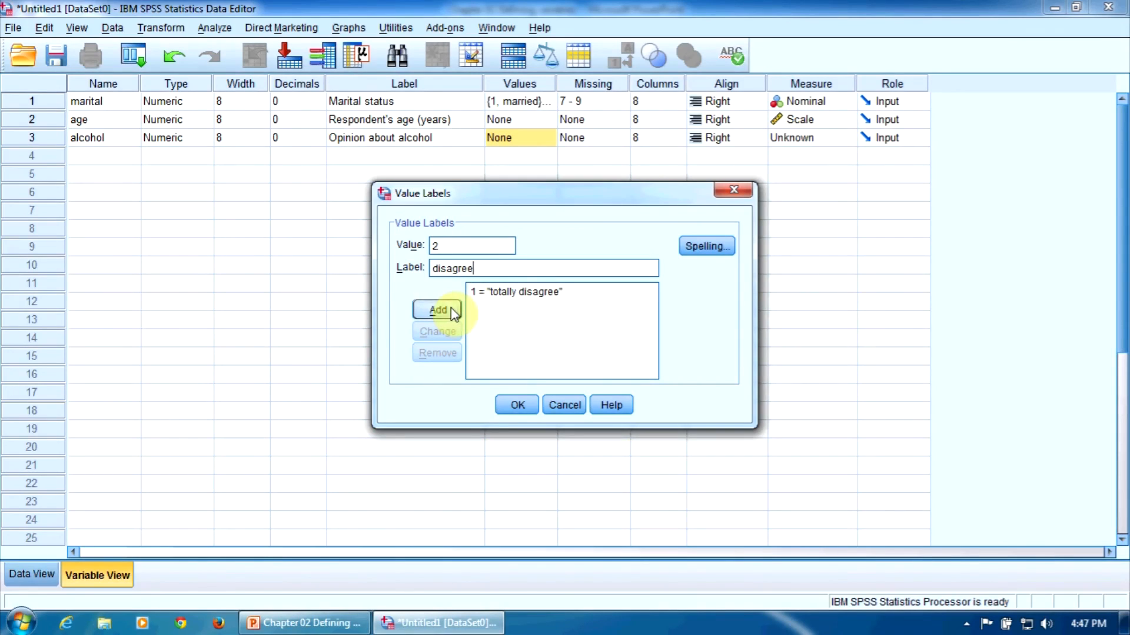
{"action": "left_click", "coordinate": [438, 310]}
Add the label "somewhat disagree" for value 3 of the alcohol variable.
{"action": "left_click", "coordinate": [462, 244]}
{"action": "type", "text": "3"}
{"action": "left_click", "coordinate": [448, 272]}
{"action": "type", "text": "s"}
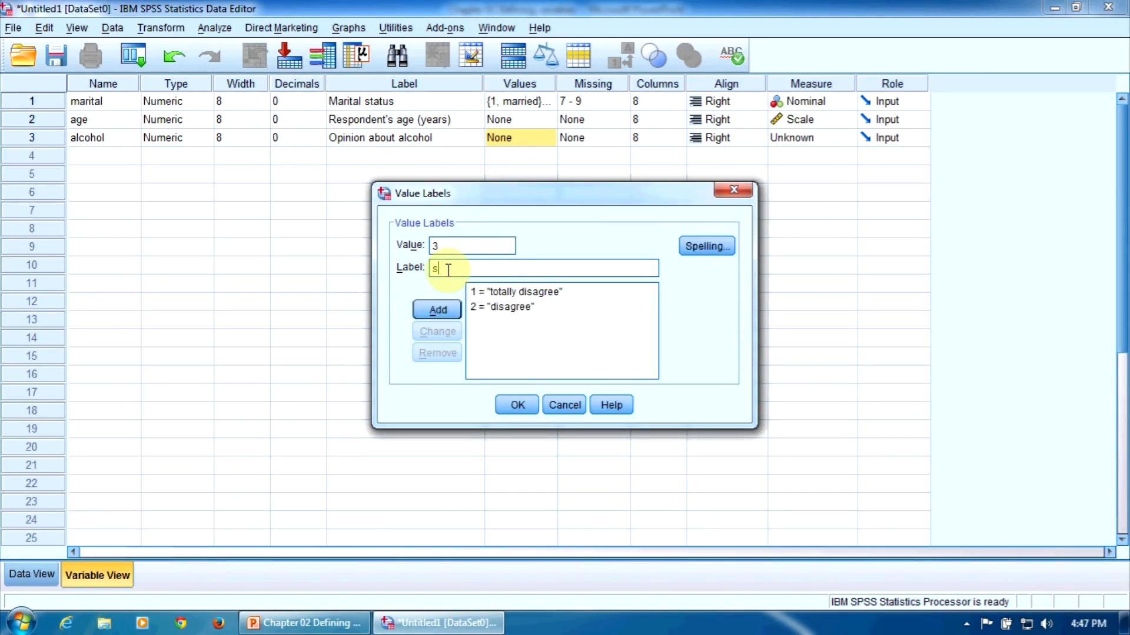
{"action": "type", "text": "omewhat disagree"}
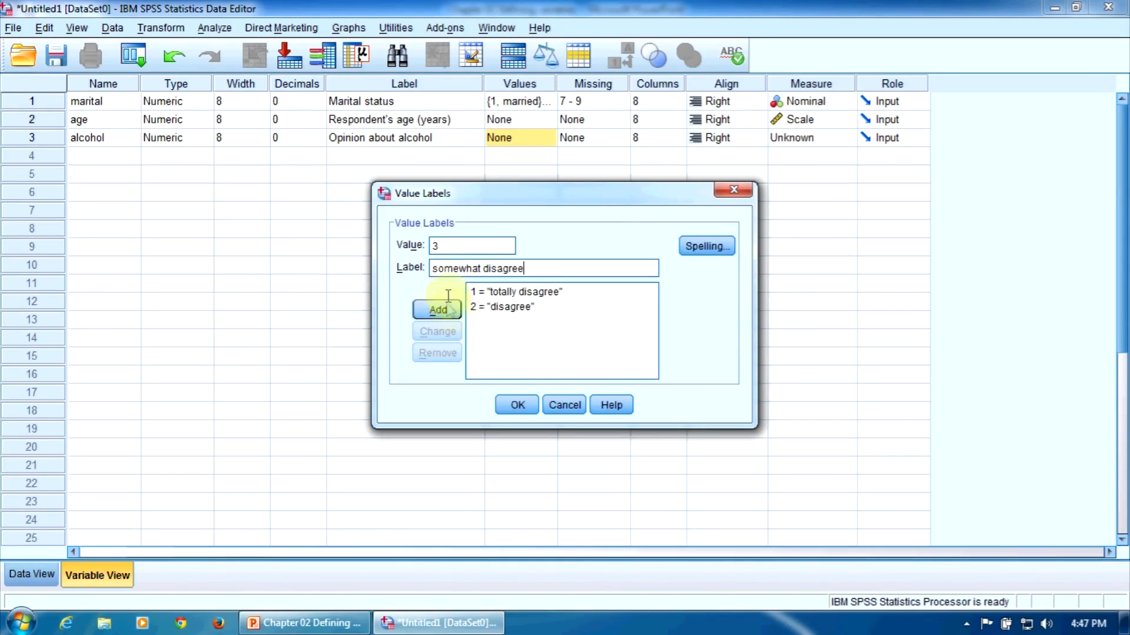
{"action": "left_click", "coordinate": [450, 306]}
Add the label "neutral" for value 4 of the alcohol variable.
{"action": "type", "text": "4"}
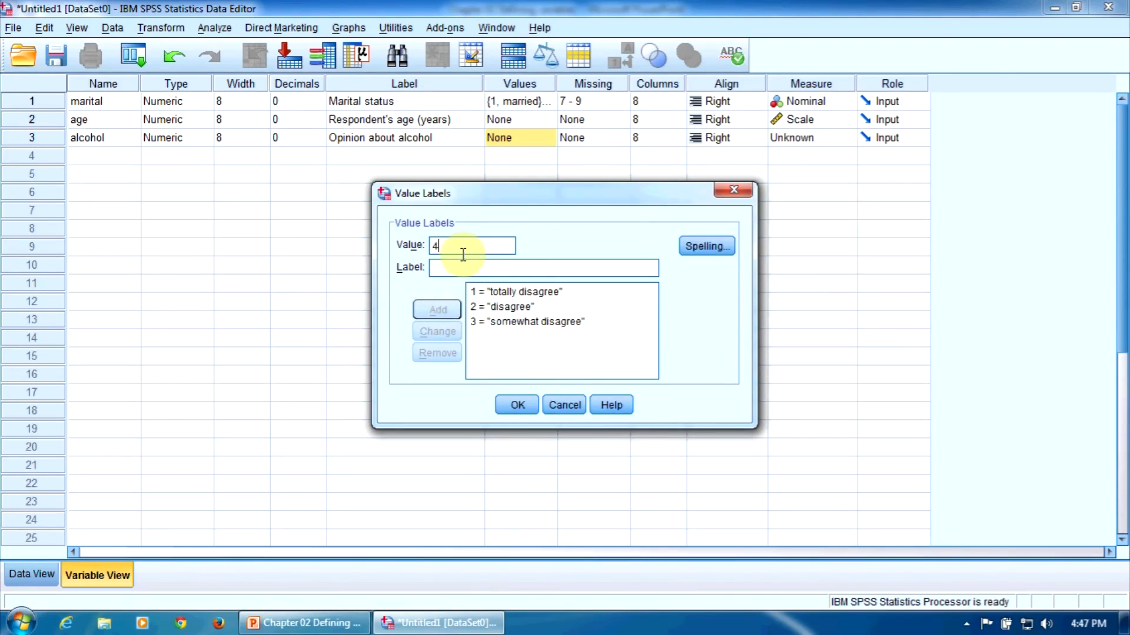
{"action": "left_click", "coordinate": [451, 270]}
{"action": "type", "text": "ne"}
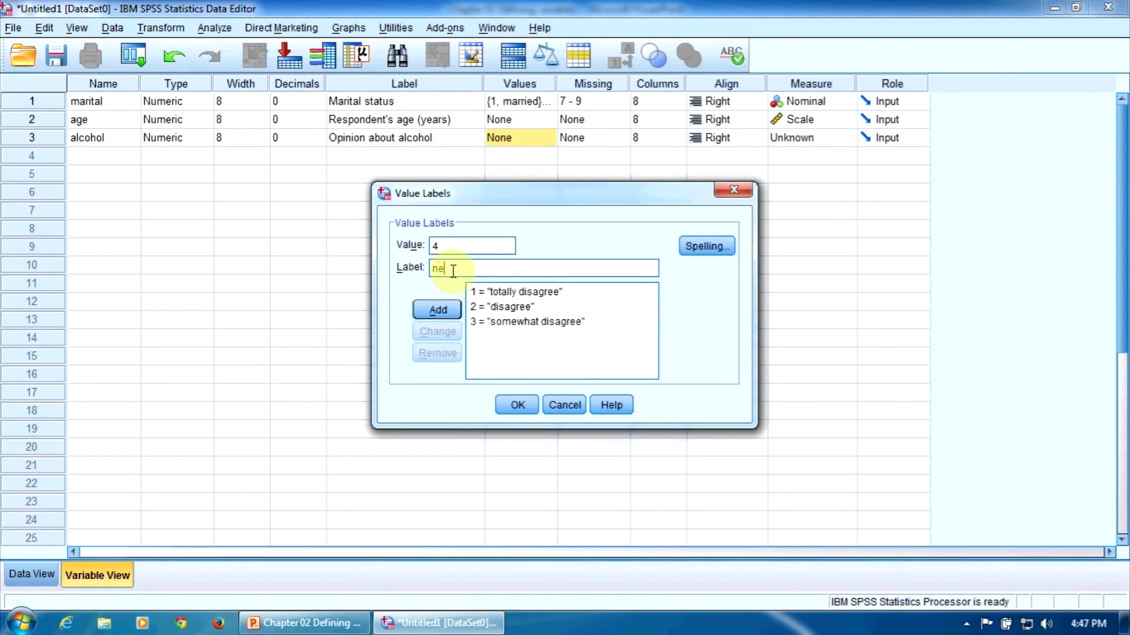
{"action": "type", "text": "utral"}
{"action": "left_click", "coordinate": [440, 309]}
Add the label "somewhat agree" for value 5 of the alcohol variable, correcting the misspelled word before adding it.
{"action": "type", "text": "5"}
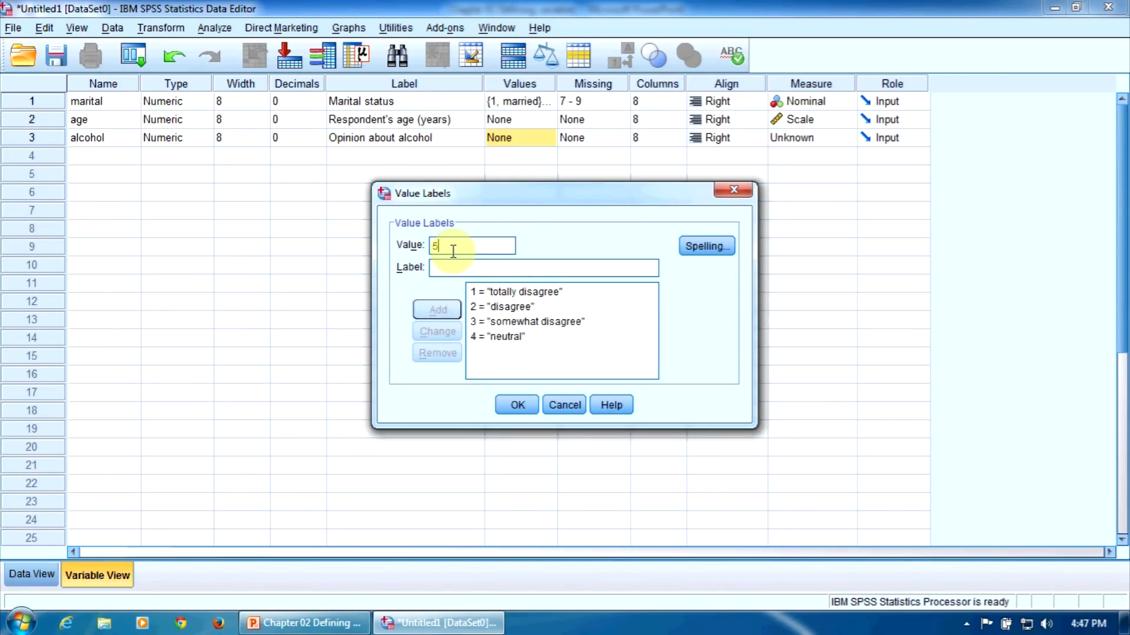
{"action": "left_click", "coordinate": [446, 267]}
{"action": "type", "text": "s"}
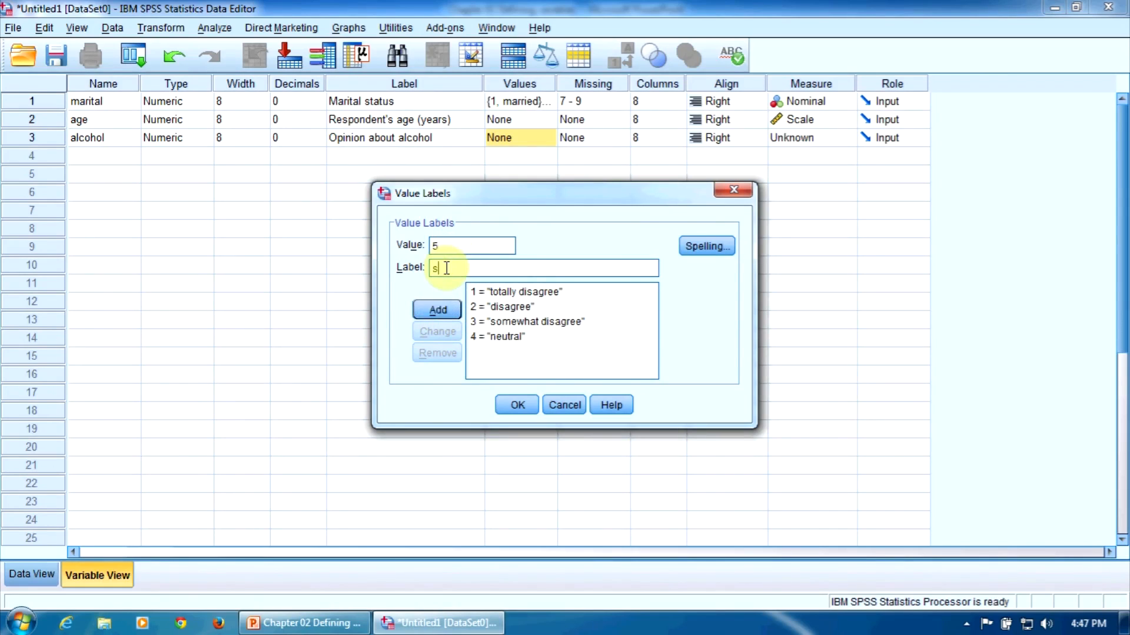
{"action": "type", "text": "omewaht agree"}
{"action": "left_click", "coordinate": [437, 308]}
{"action": "left_click", "coordinate": [477, 268]}
{"action": "type", "text": "ha"}
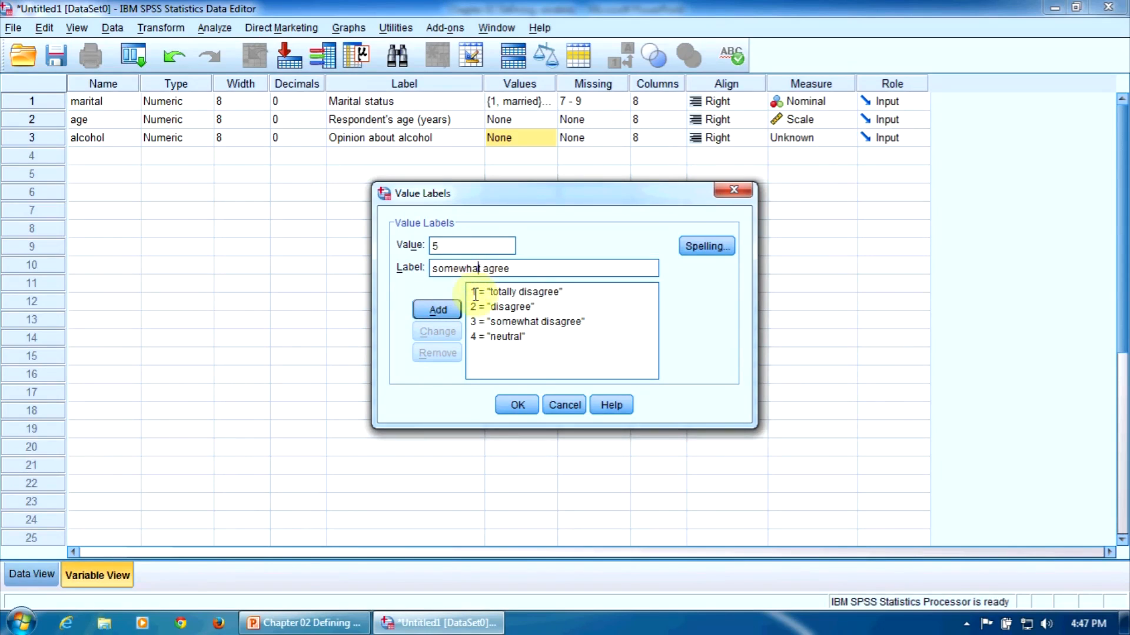
{"action": "left_click", "coordinate": [449, 307]}
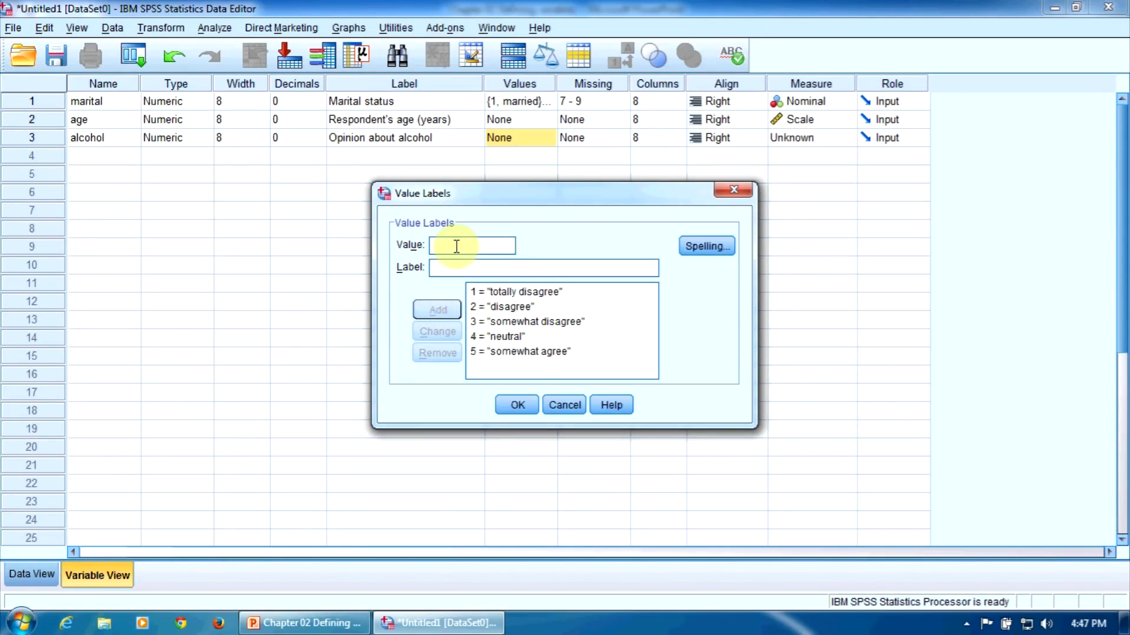
Add the label "agree" for value 6 of the alcohol variable.
{"action": "type", "text": "6"}
{"action": "left_click", "coordinate": [446, 270]}
{"action": "type", "text": "agree"}
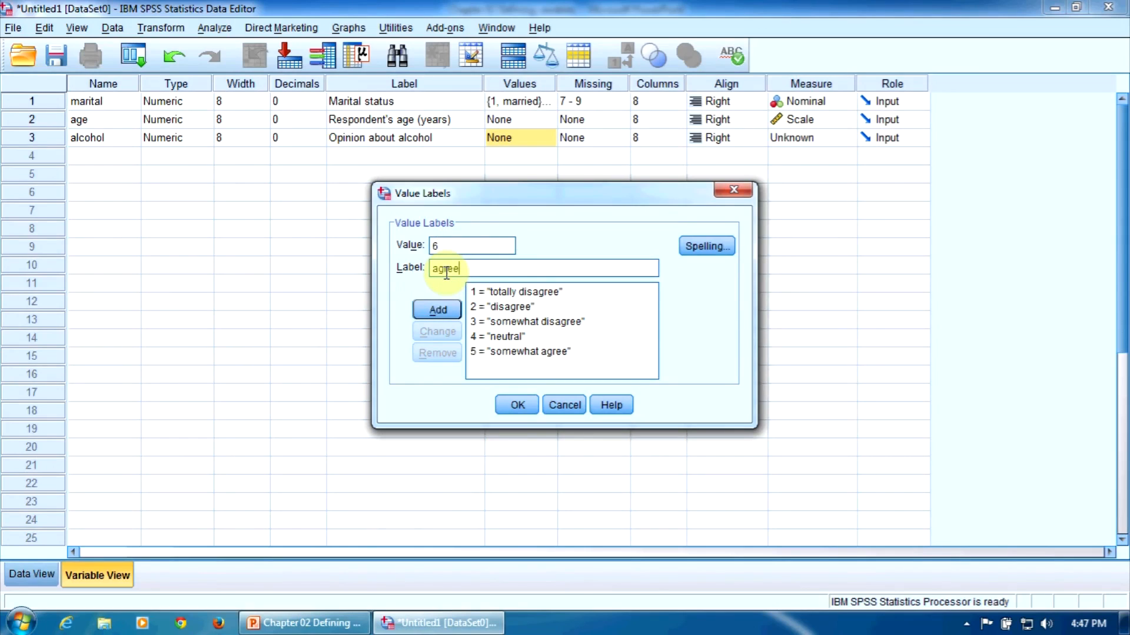
{"action": "left_click", "coordinate": [439, 310]}
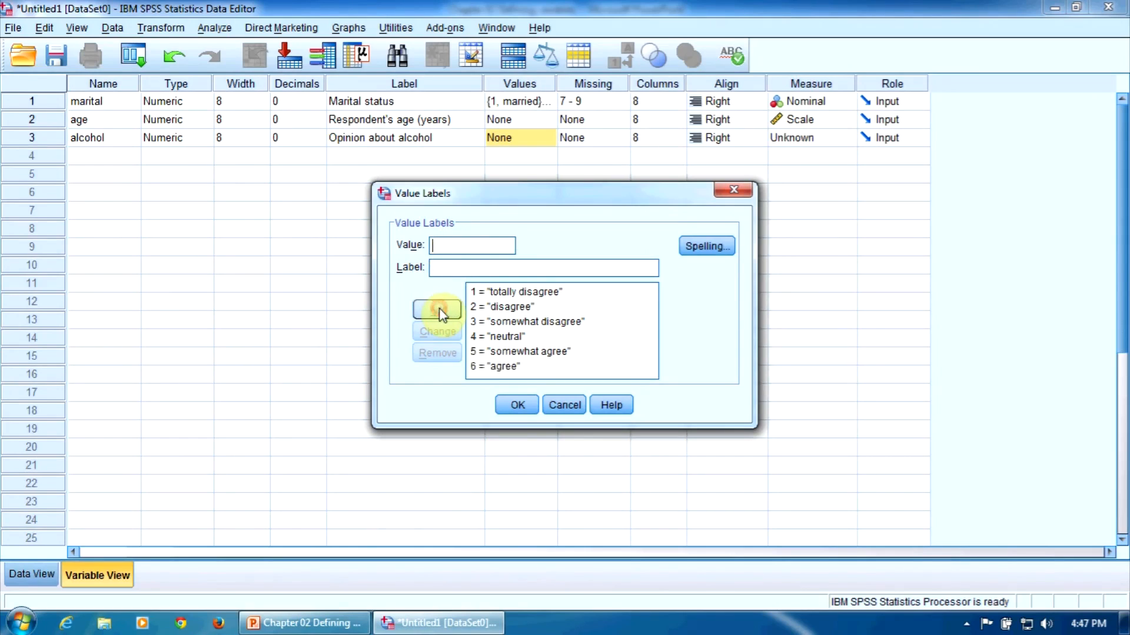
Add the label "totally agree" for value 7 of the alcohol variable.
{"action": "type", "text": "7"}
{"action": "left_click", "coordinate": [451, 271]}
{"action": "type", "text": "totally"}
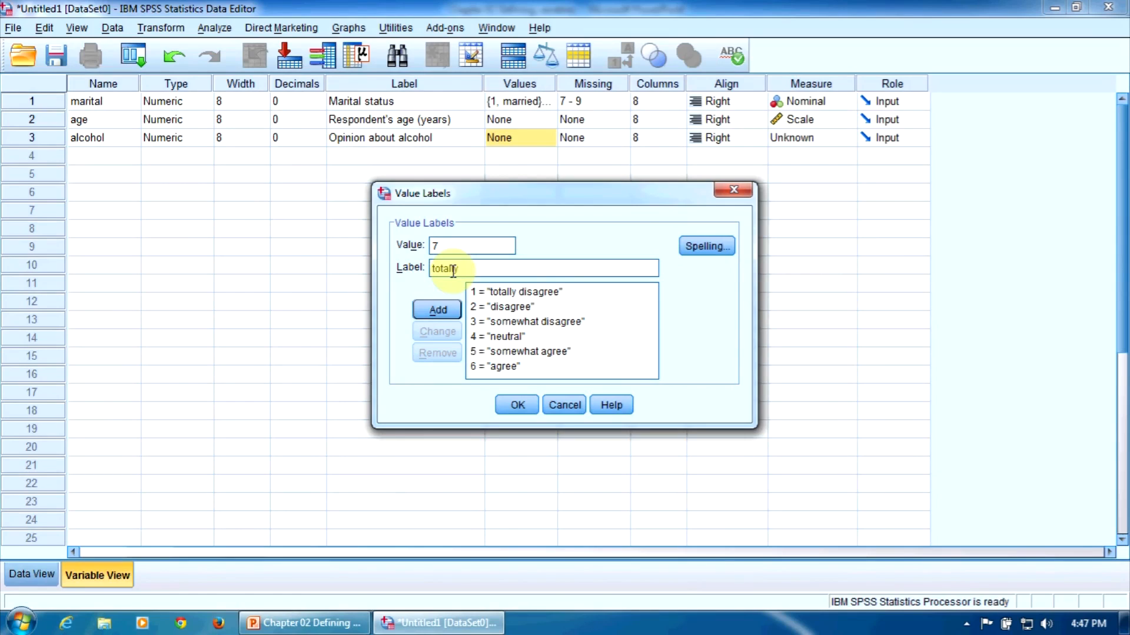
{"action": "type", "text": " agree"}
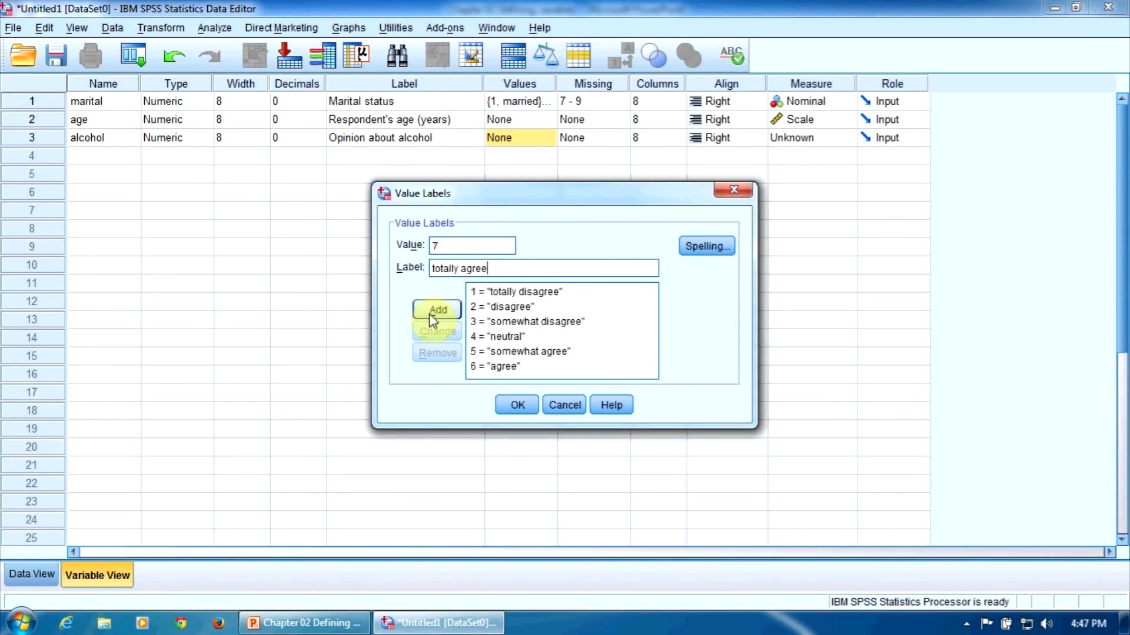
{"action": "left_click", "coordinate": [432, 314]}
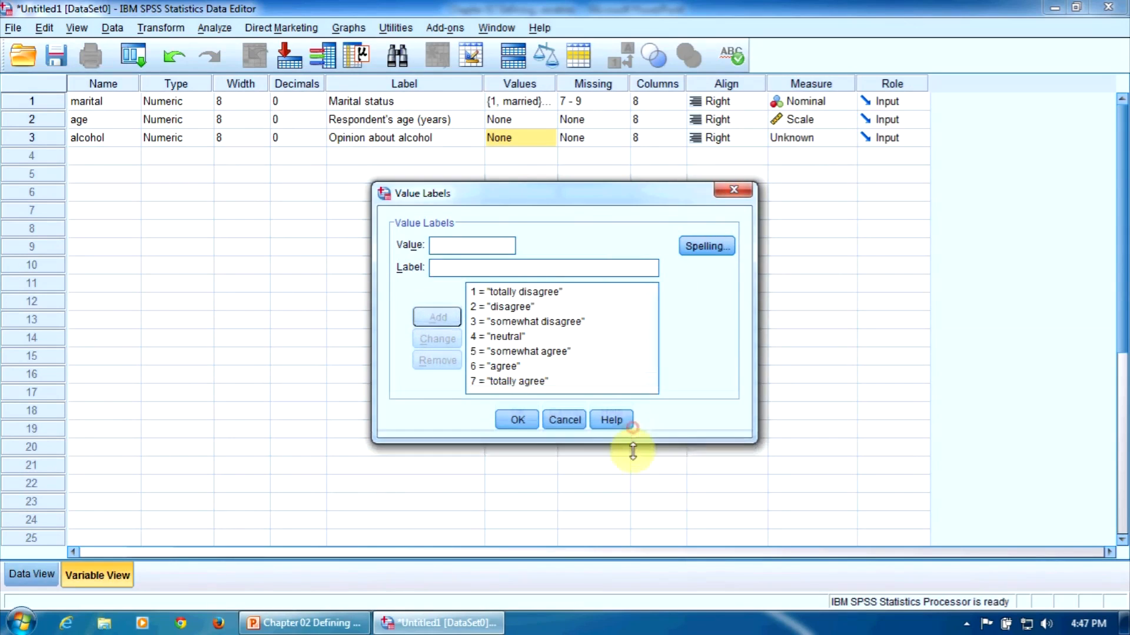
Apply the value labels to the alcohol variable and set its measurement level to Ordinal.
{"action": "left_click_drag", "start_coordinate": [633, 451], "coordinate": [632, 470]}
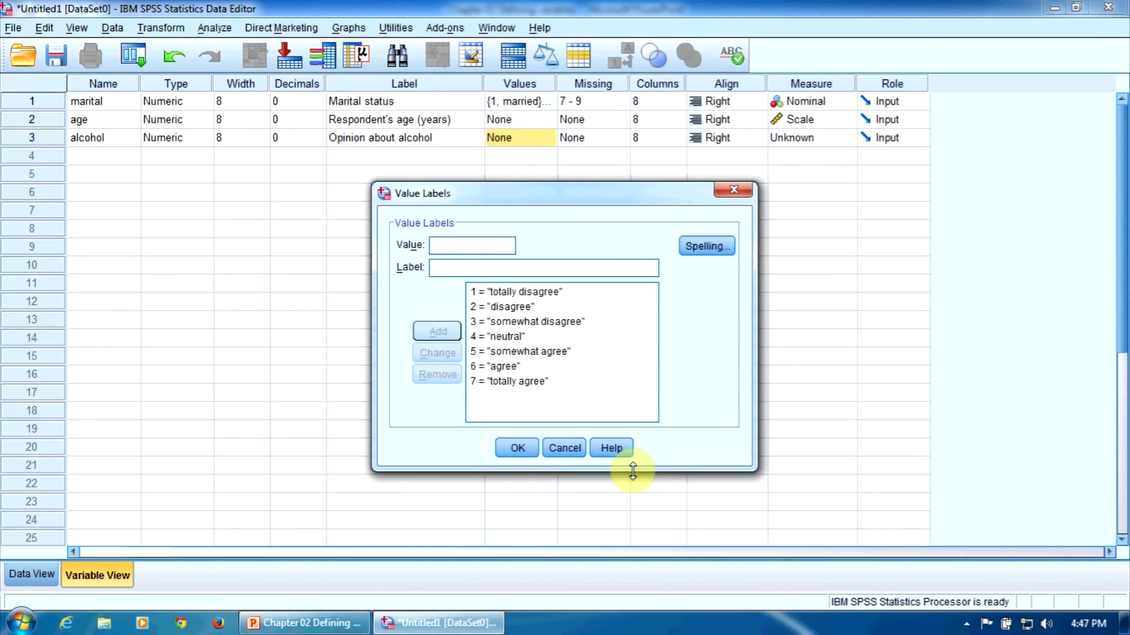
{"action": "left_click", "coordinate": [518, 450]}
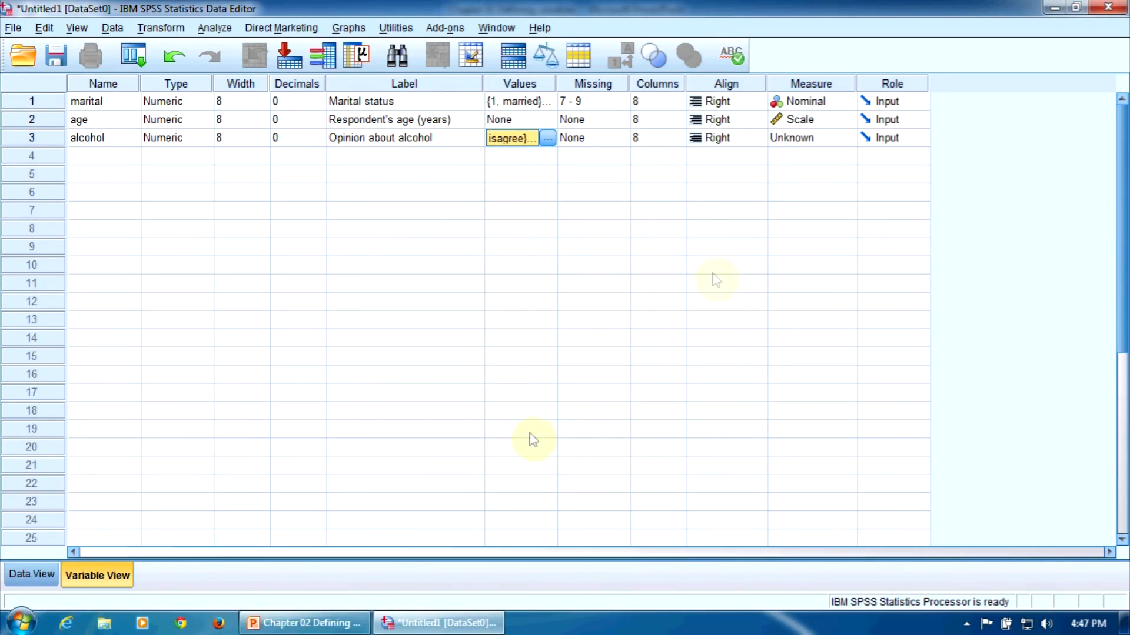
{"action": "left_click", "coordinate": [800, 141]}
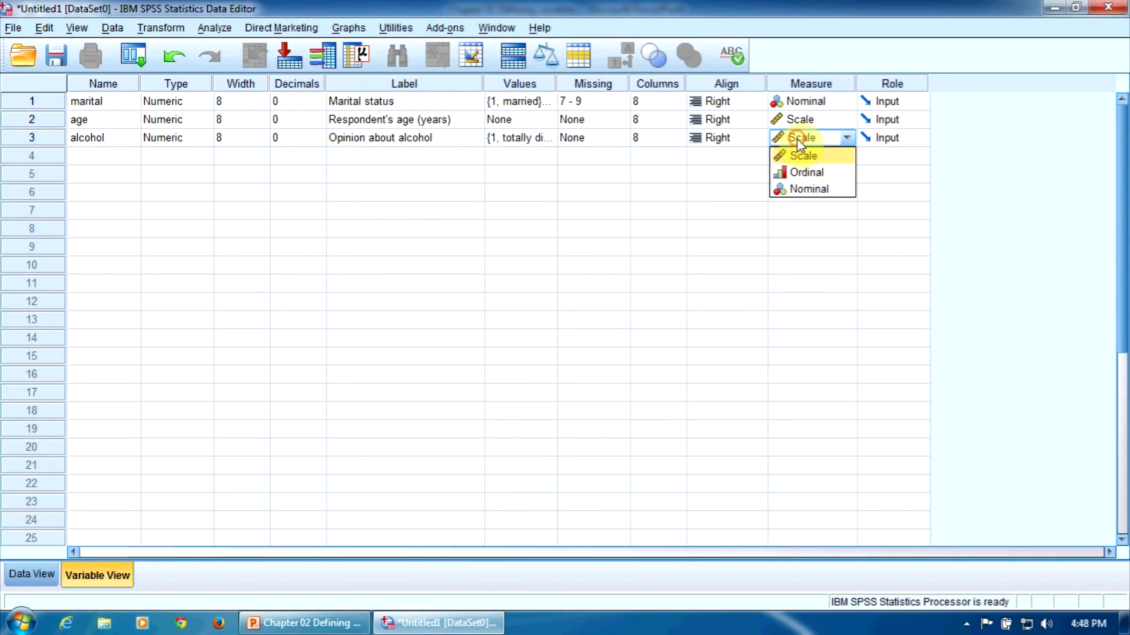
{"action": "left_click", "coordinate": [847, 179]}
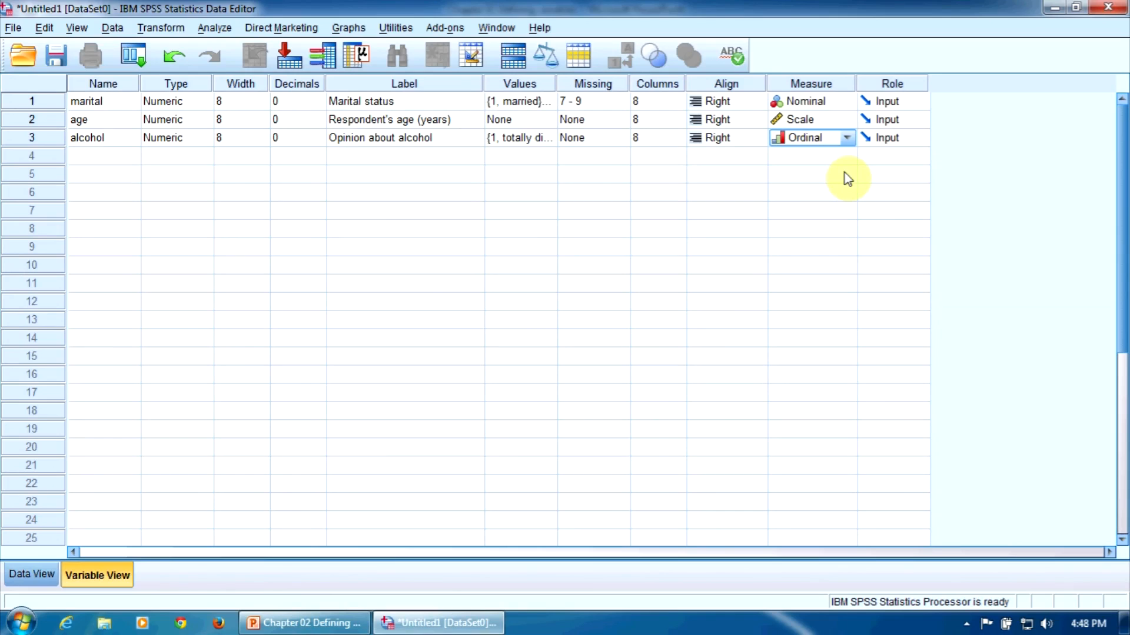
Enter the first case in the data sheet with marital 1, age 35 and alcohol 7.
{"action": "left_click", "coordinate": [37, 578]}
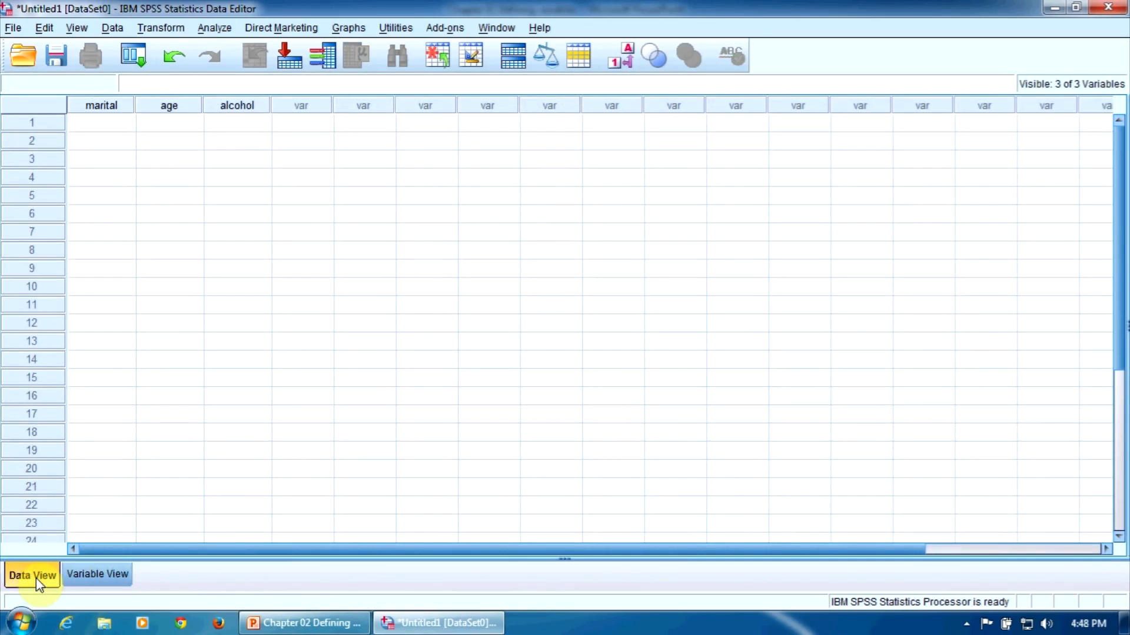
{"action": "left_click", "coordinate": [126, 125]}
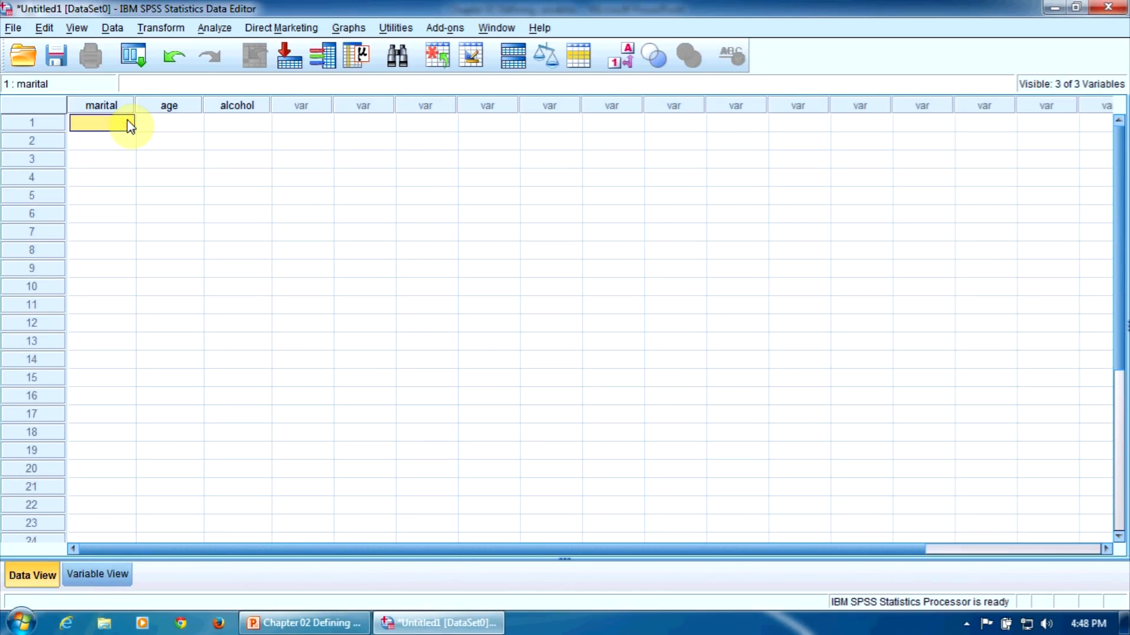
{"action": "type", "text": "1"}
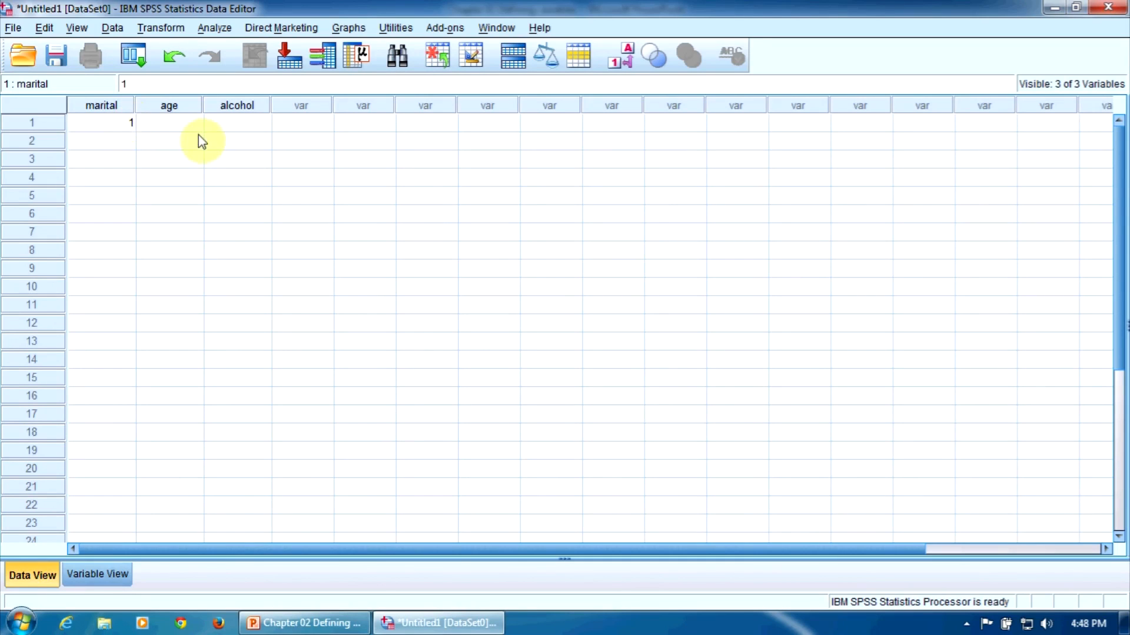
{"action": "left_click", "coordinate": [186, 121]}
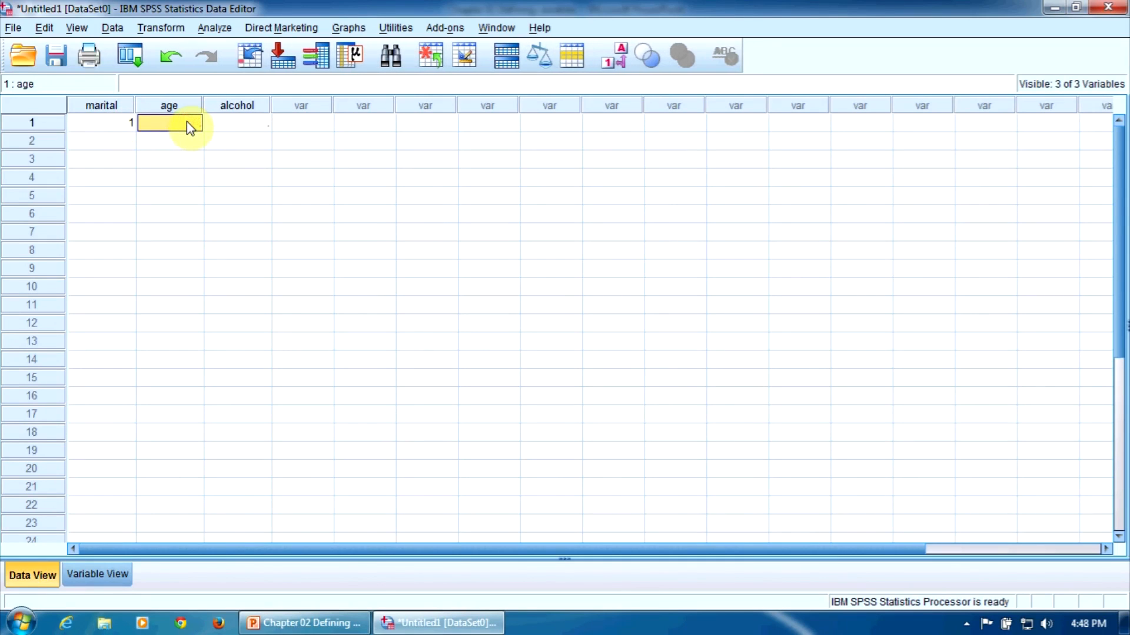
{"action": "type", "text": "35"}
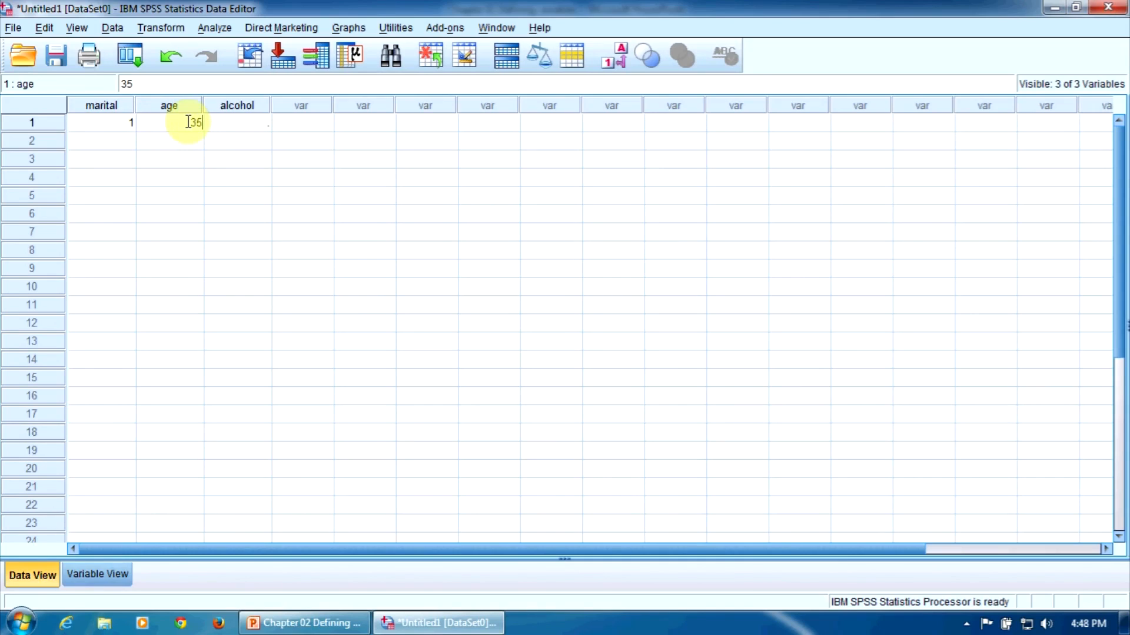
{"action": "left_click", "coordinate": [241, 131]}
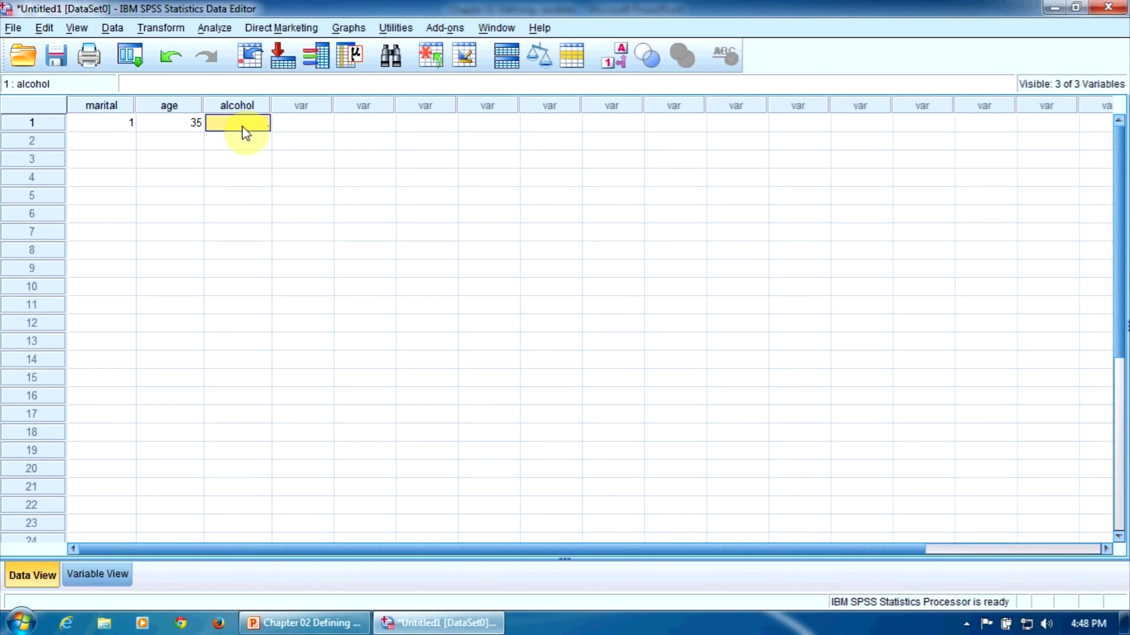
{"action": "type", "text": "7"}
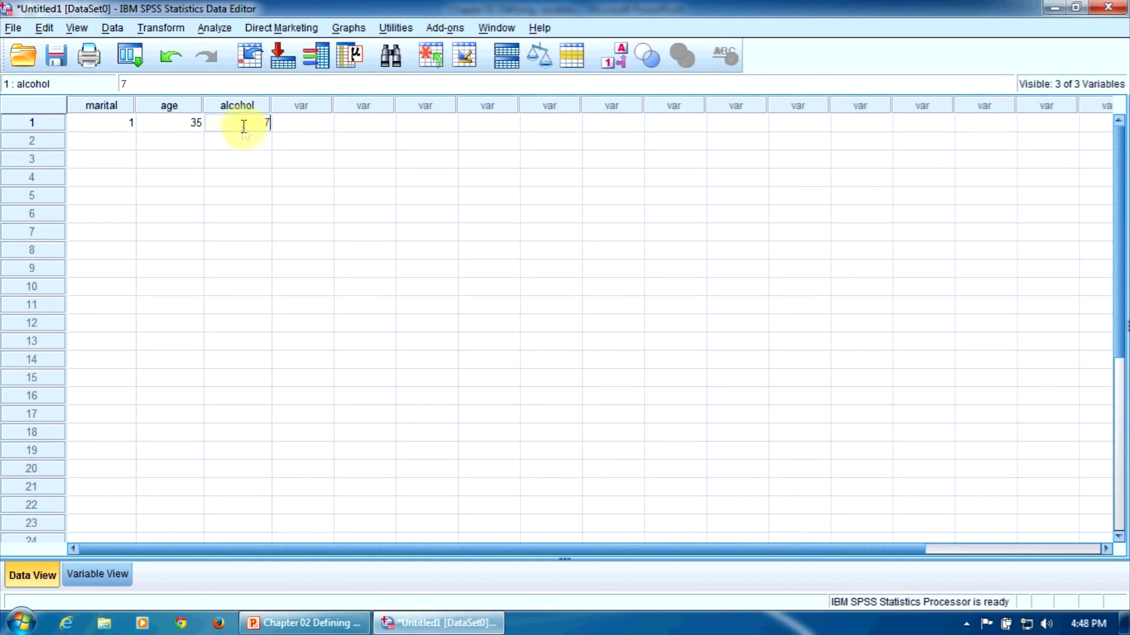
{"action": "left_click", "coordinate": [130, 143]}
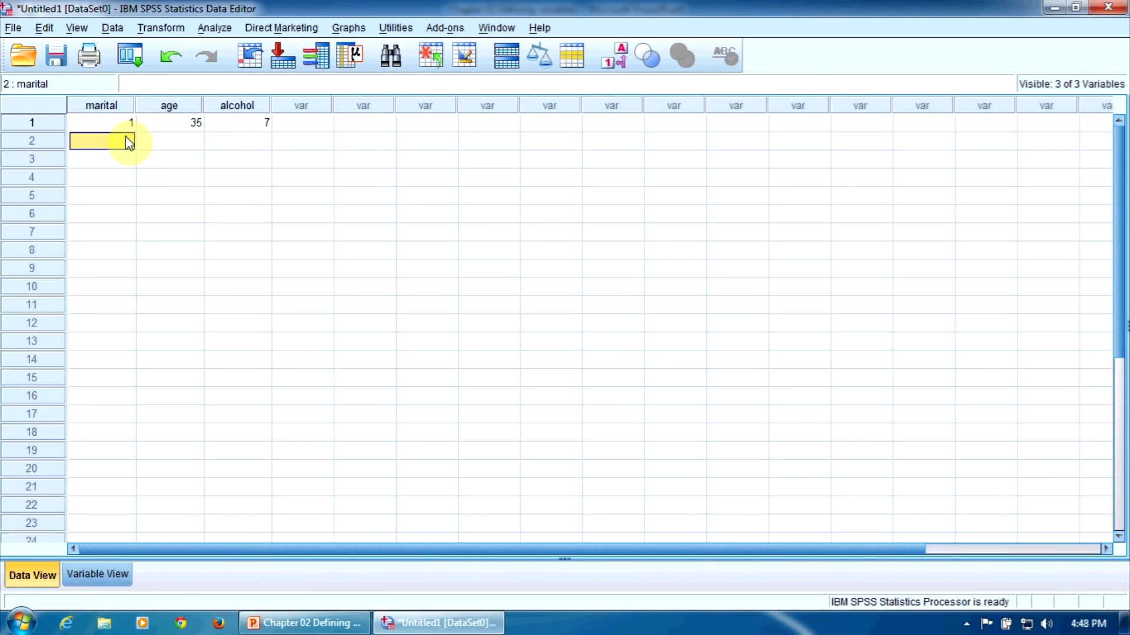